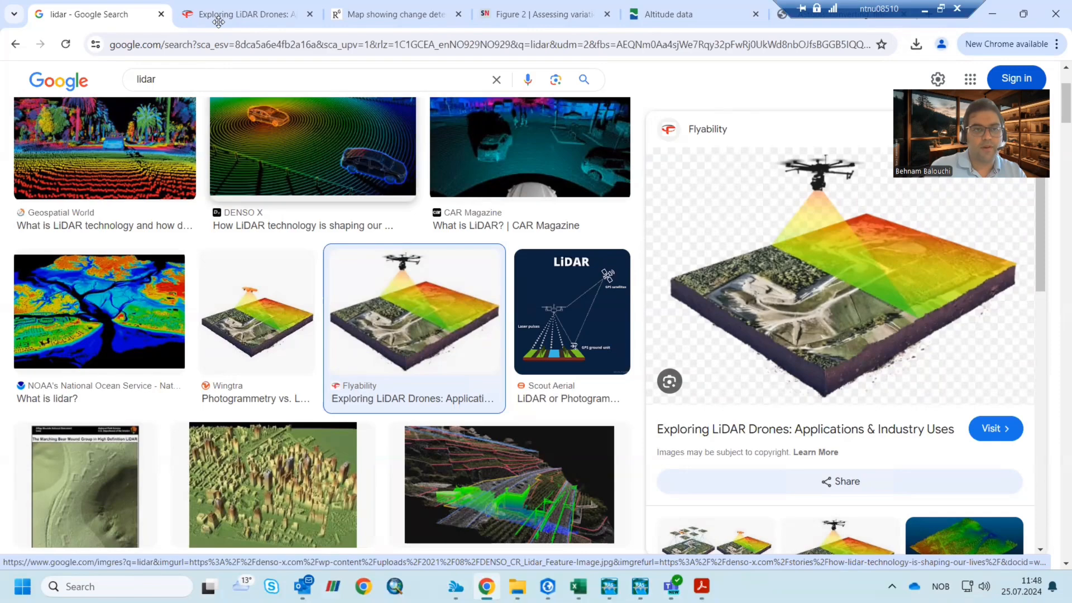
- Review the LiDAR drone article, the SAVI change-detection map and the Dehradun land-use maps in the open web pages
{"action": "left_click", "coordinate": [219, 16]}
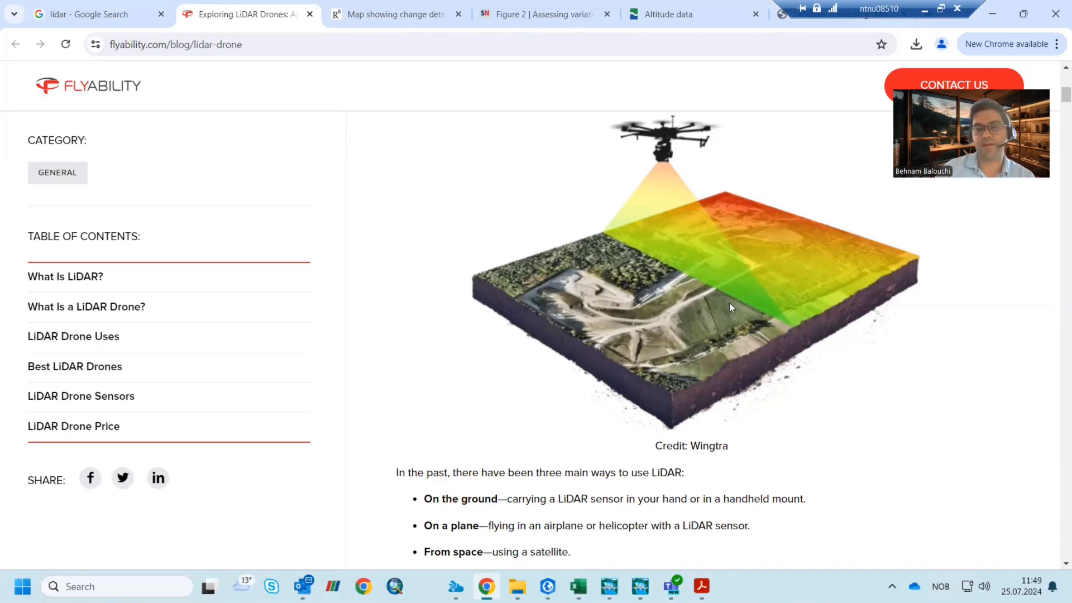
{"action": "mouse_move", "coordinate": [419, 26]}
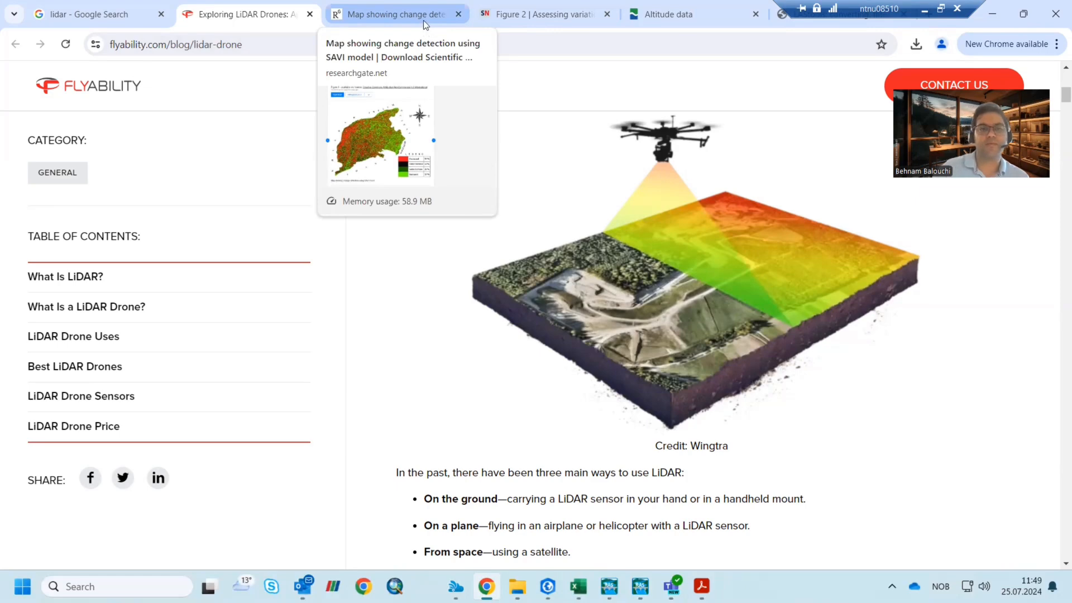
{"action": "left_click", "coordinate": [423, 20]}
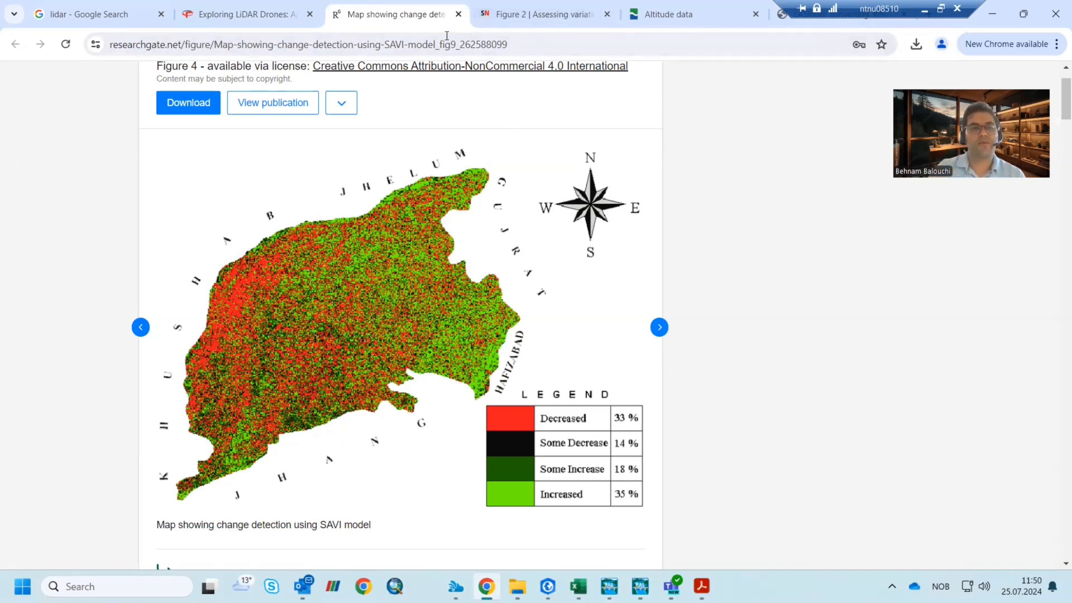
{"action": "left_click", "coordinate": [528, 20]}
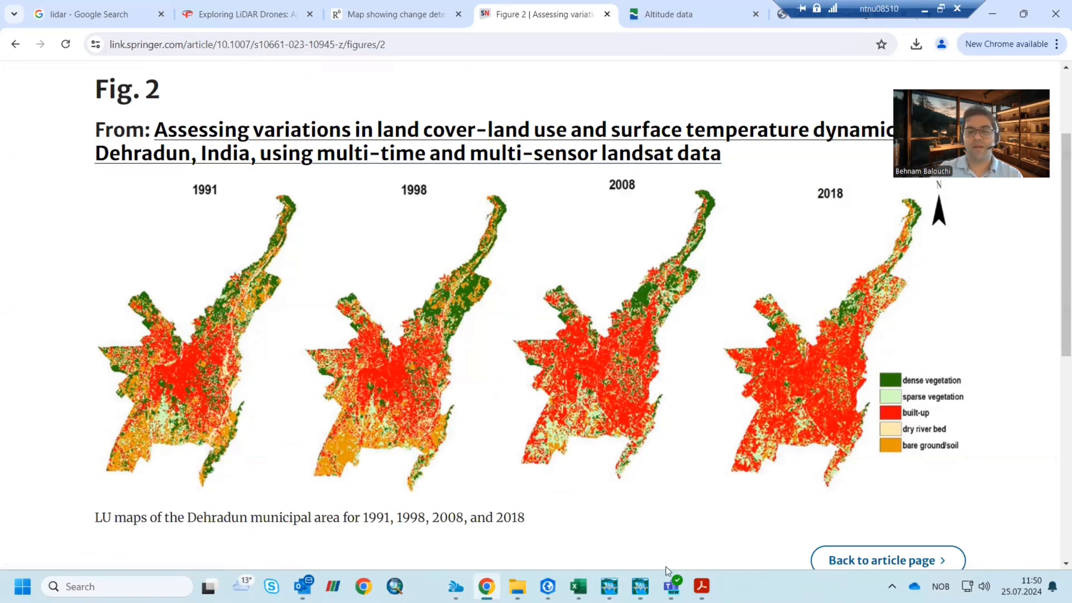
- Switch to RAS Mapper and examine the bed change nve2018ahm2021 0.1 idw terrain
{"action": "left_click", "coordinate": [640, 586]}
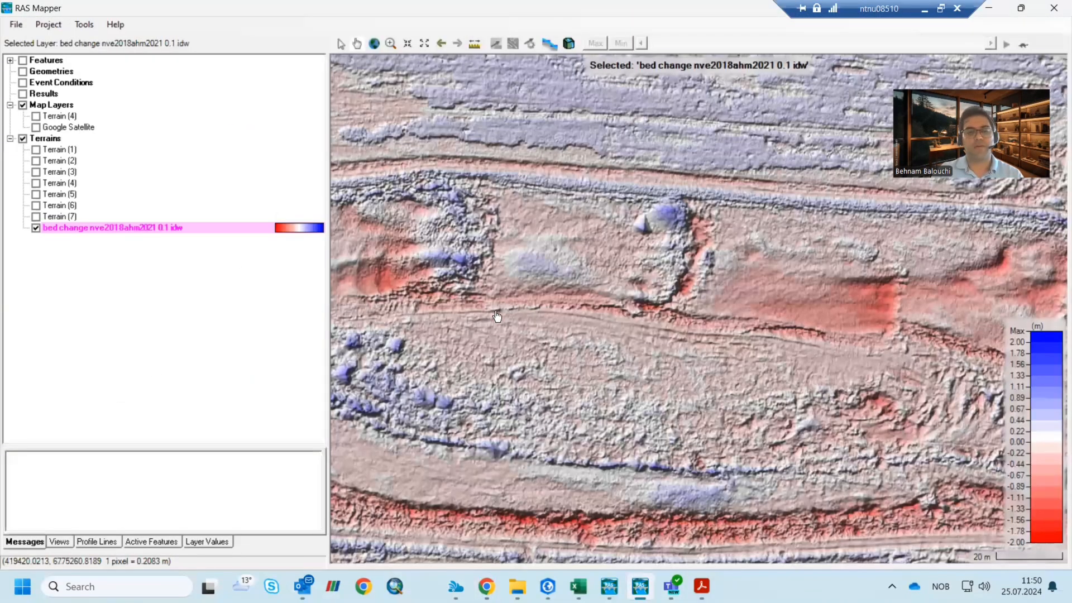
{"action": "mouse_move", "coordinate": [586, 291]}
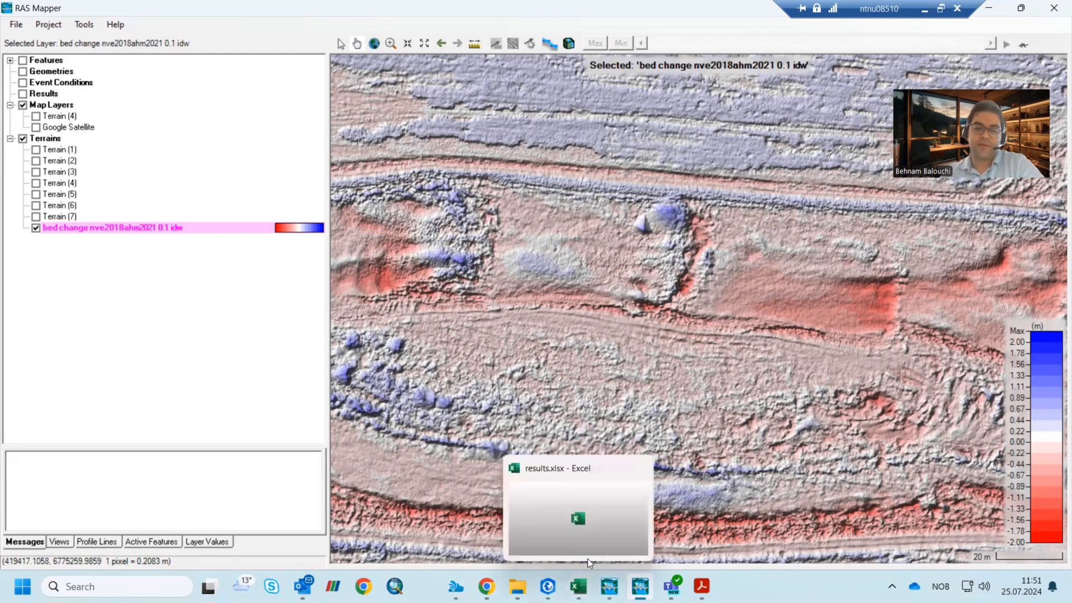
- Switch to the Altitude data site in Chrome, search for "nve lærdal" and toggle the NVE Lærdal 2018 project on the map
{"action": "mouse_move", "coordinate": [486, 586]}
{"action": "left_click", "coordinate": [472, 523]}
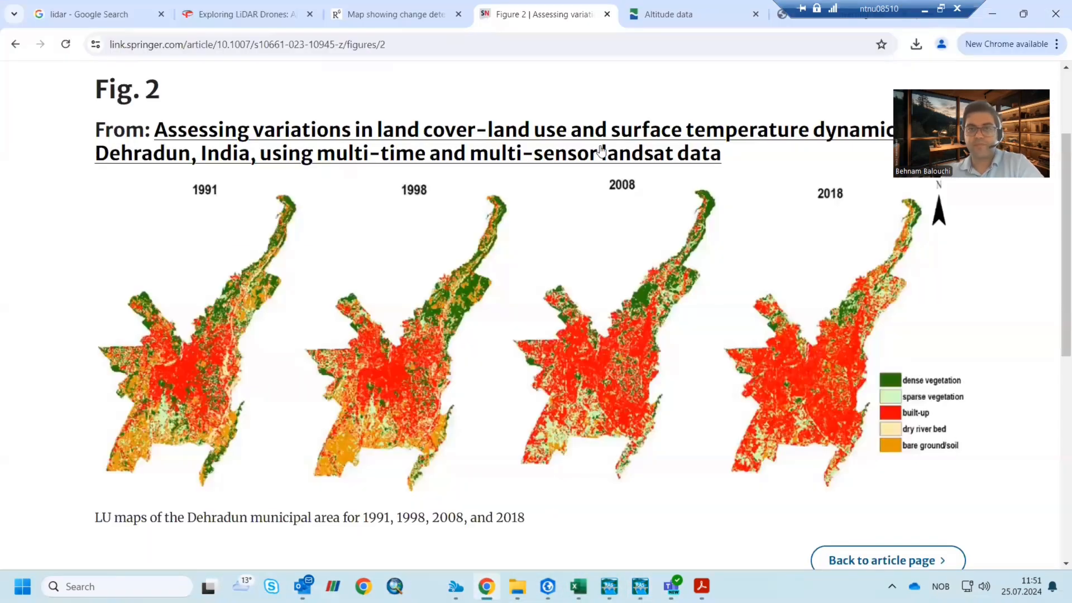
{"action": "left_click", "coordinate": [685, 18]}
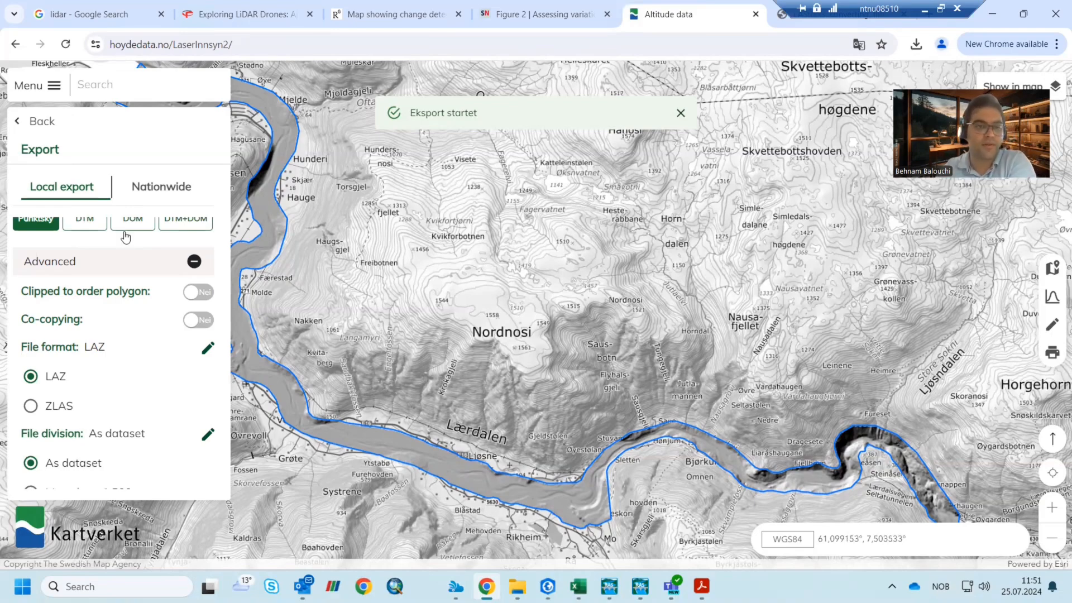
{"action": "left_click", "coordinate": [18, 124]}
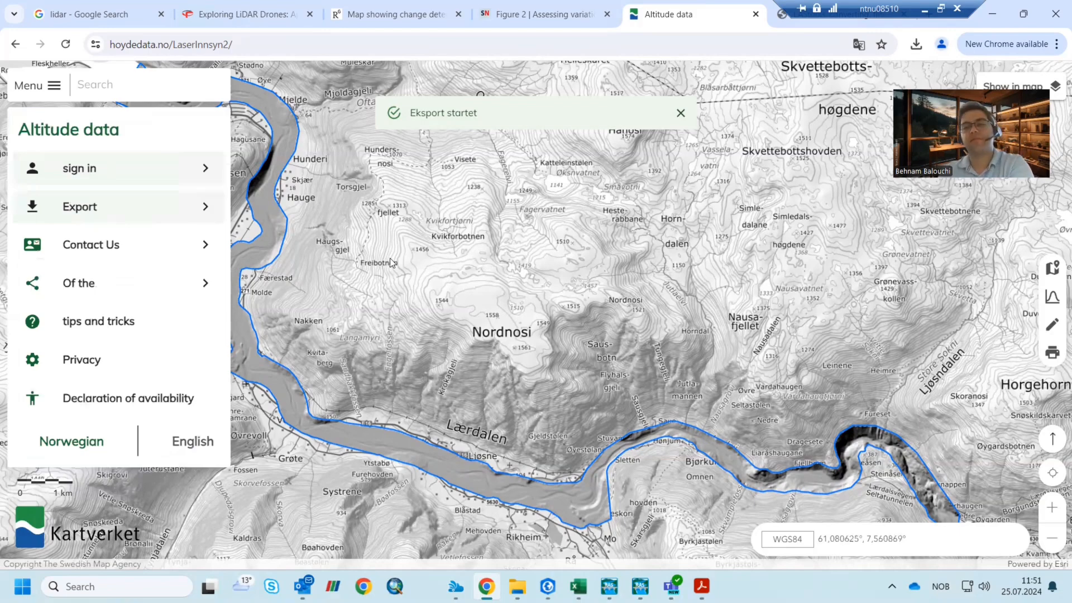
{"action": "left_click", "coordinate": [138, 87]}
{"action": "type", "text": "nve lærdal"}
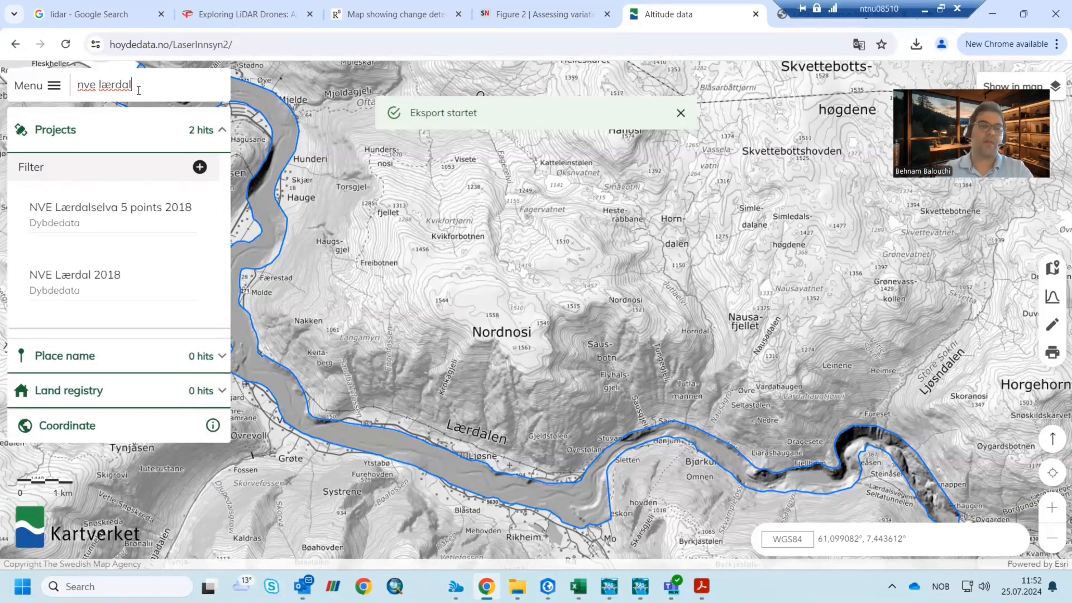
{"action": "left_click", "coordinate": [105, 289]}
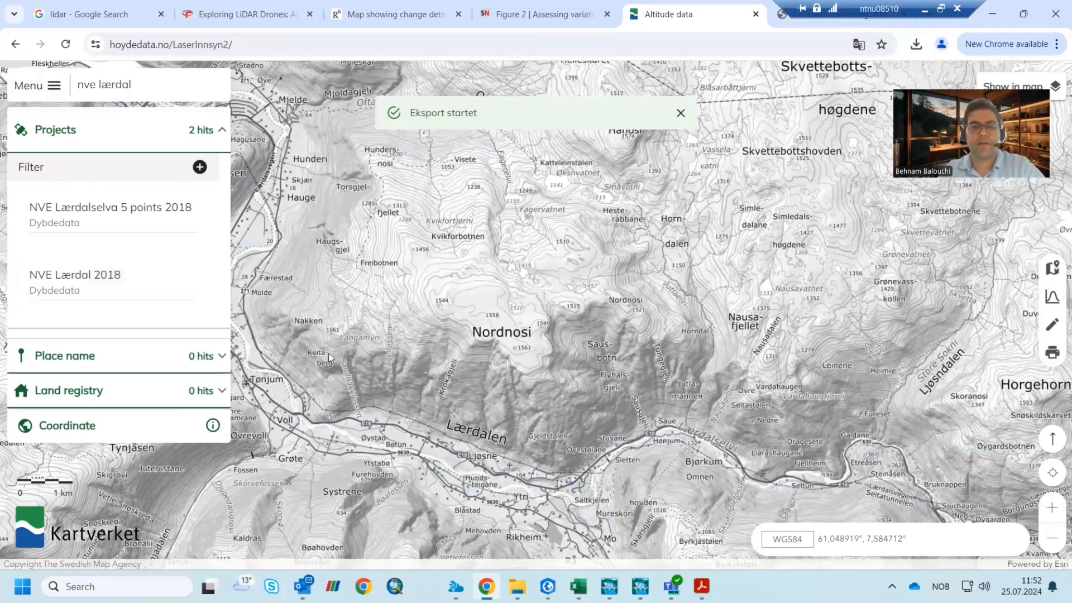
- Turn on Shadow relief for the terrain model (DTM) in the map display
{"action": "left_click", "coordinate": [1054, 95]}
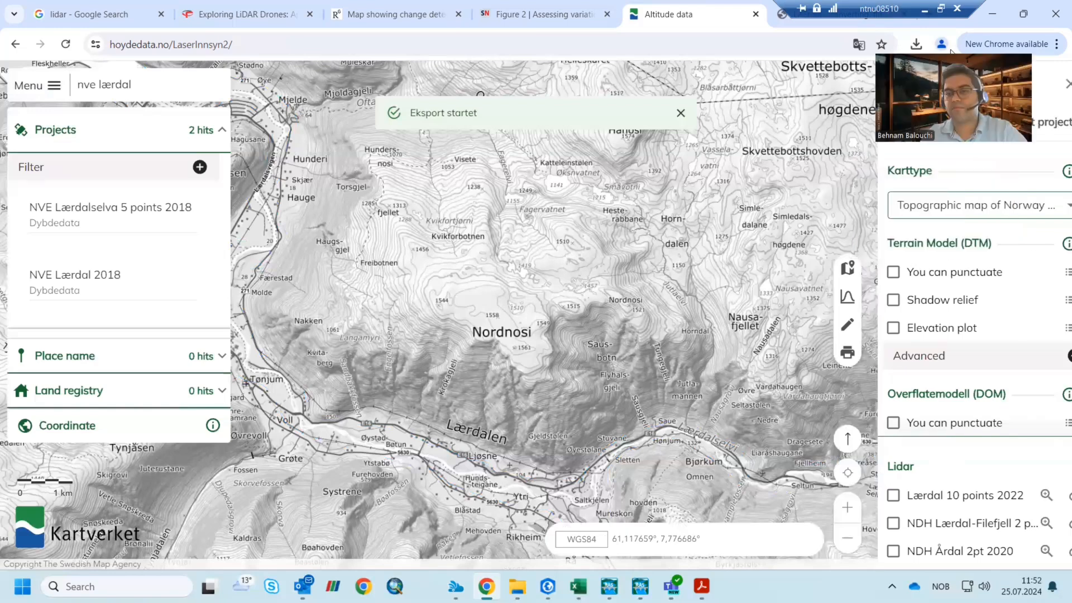
{"action": "left_click", "coordinate": [865, 301]}
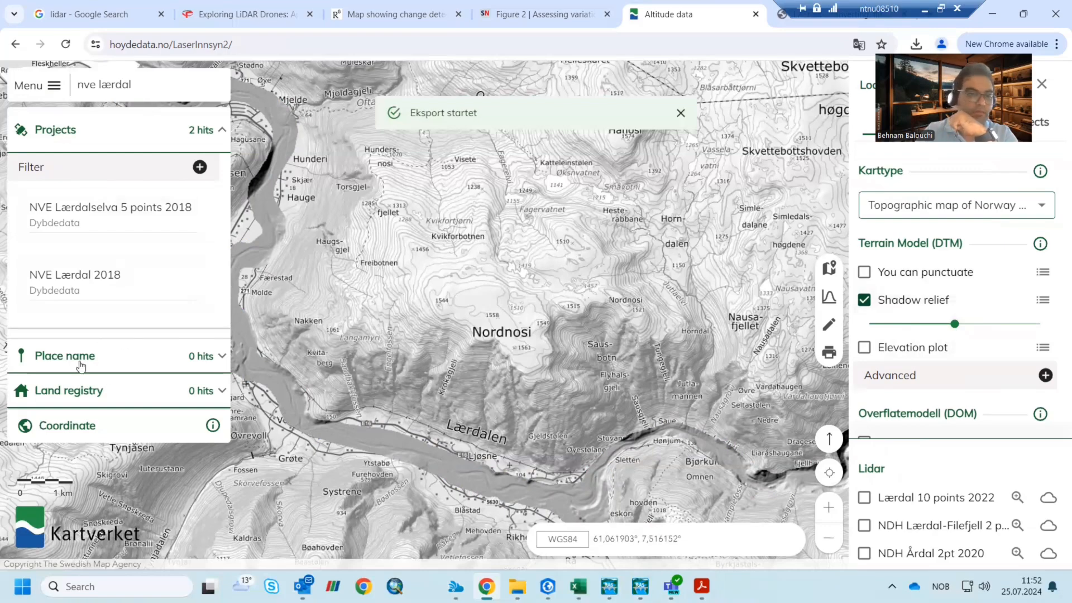
- Open the local project export settings and choose Punktsky as the product
{"action": "left_click", "coordinate": [53, 87]}
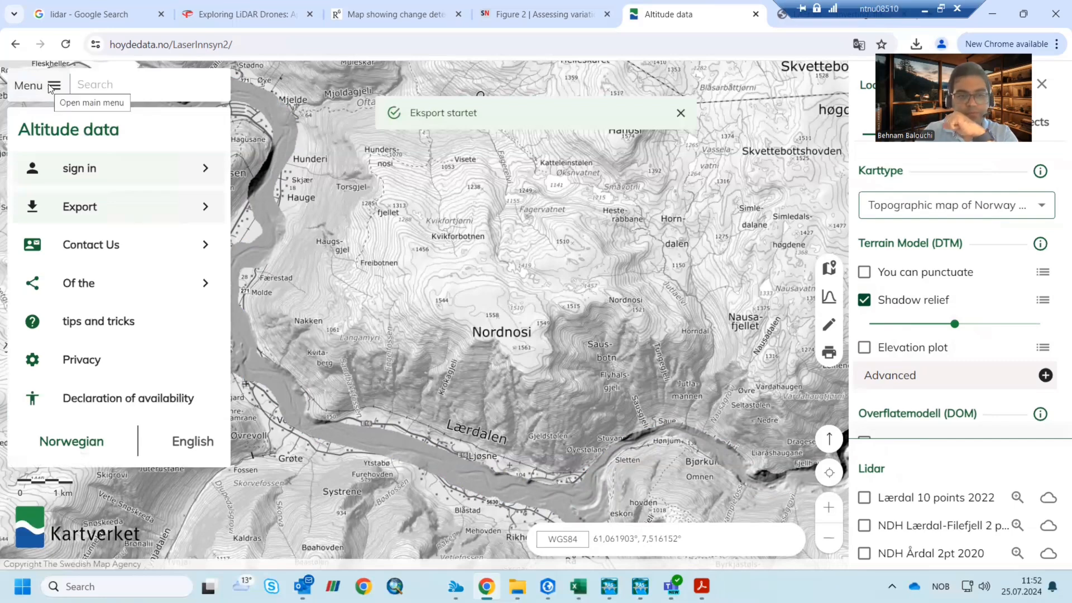
{"action": "left_click", "coordinate": [204, 207]}
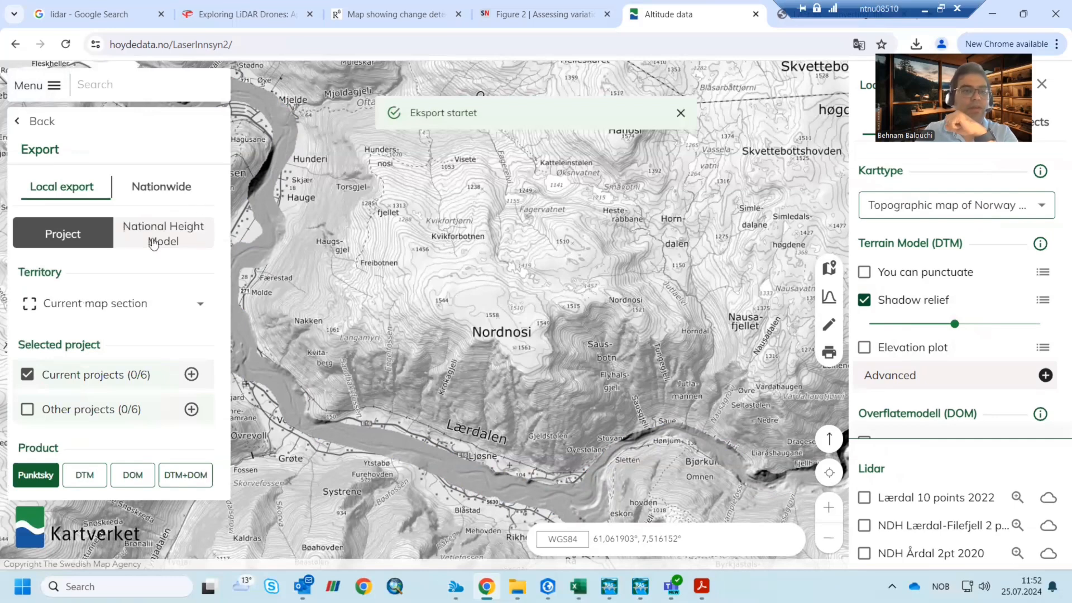
{"action": "scroll", "coordinate": [108, 320], "scroll_direction": "down", "scroll_amount": 2}
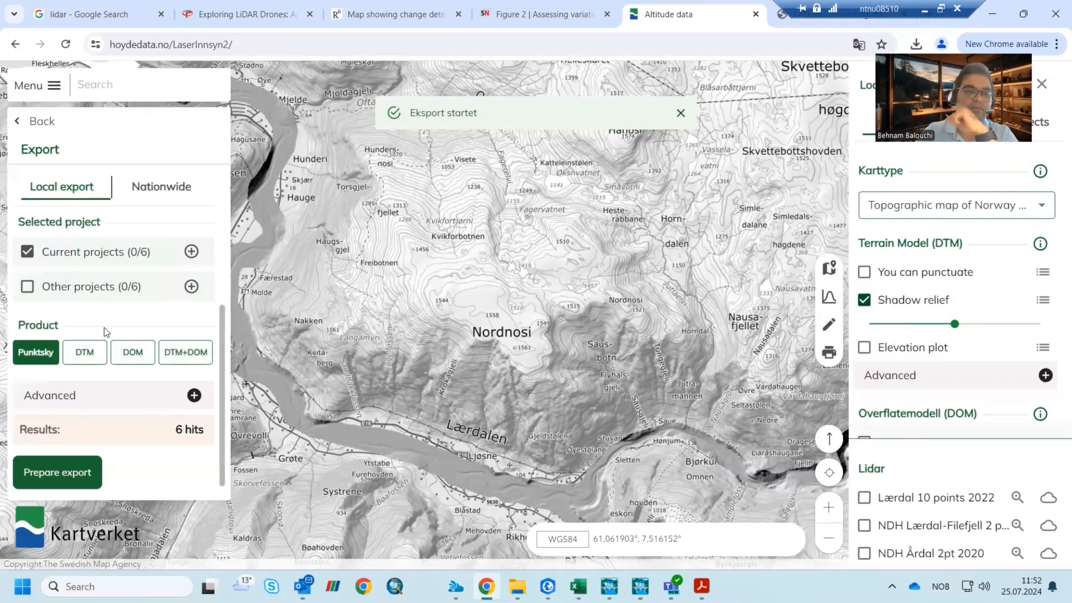
{"action": "left_click", "coordinate": [99, 350]}
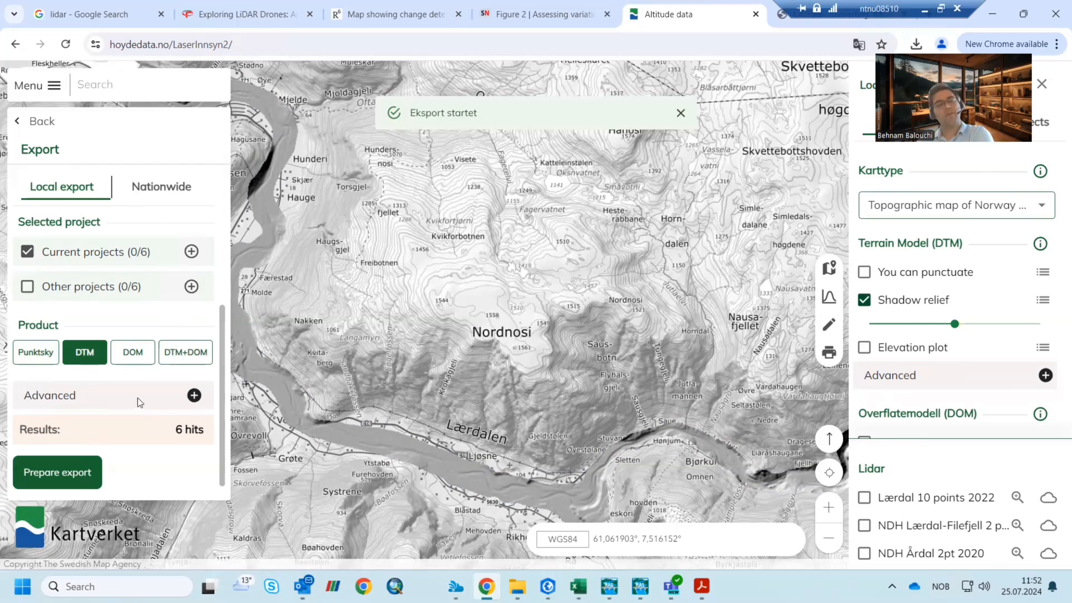
{"action": "left_click", "coordinate": [37, 352]}
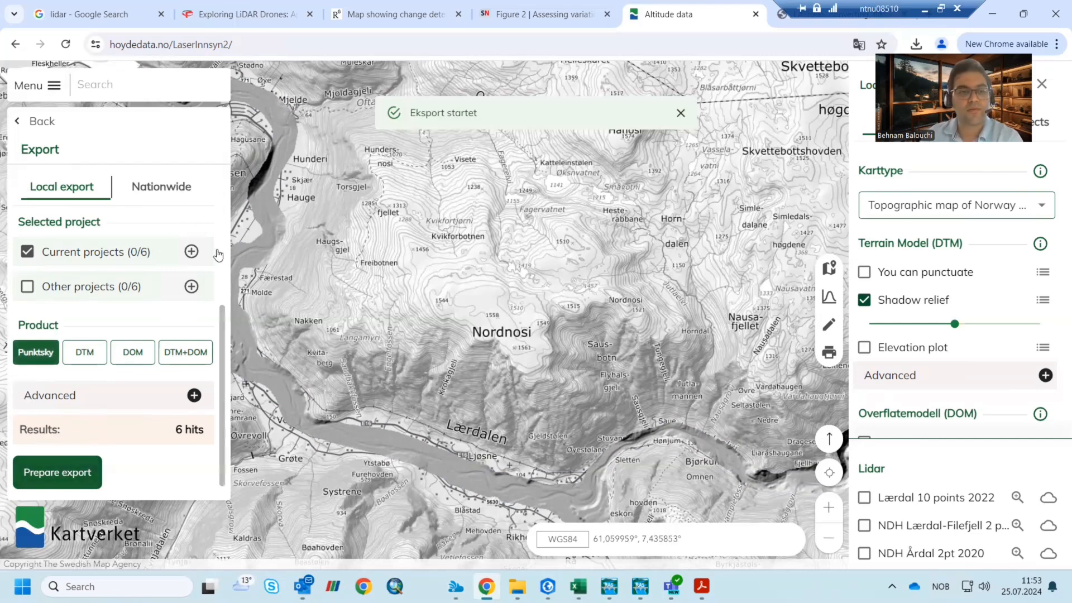
- Expand the current projects in the export selection and deselect all of them
{"action": "left_click", "coordinate": [191, 251]}
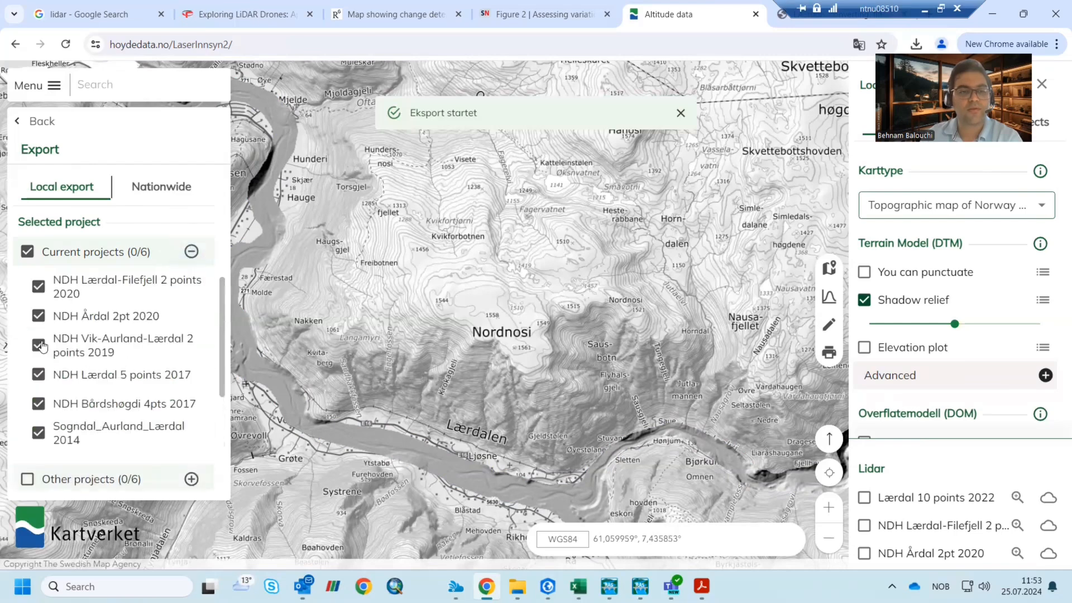
{"action": "left_click", "coordinate": [28, 252]}
{"action": "scroll", "coordinate": [137, 341], "scroll_direction": "down", "scroll_amount": 5}
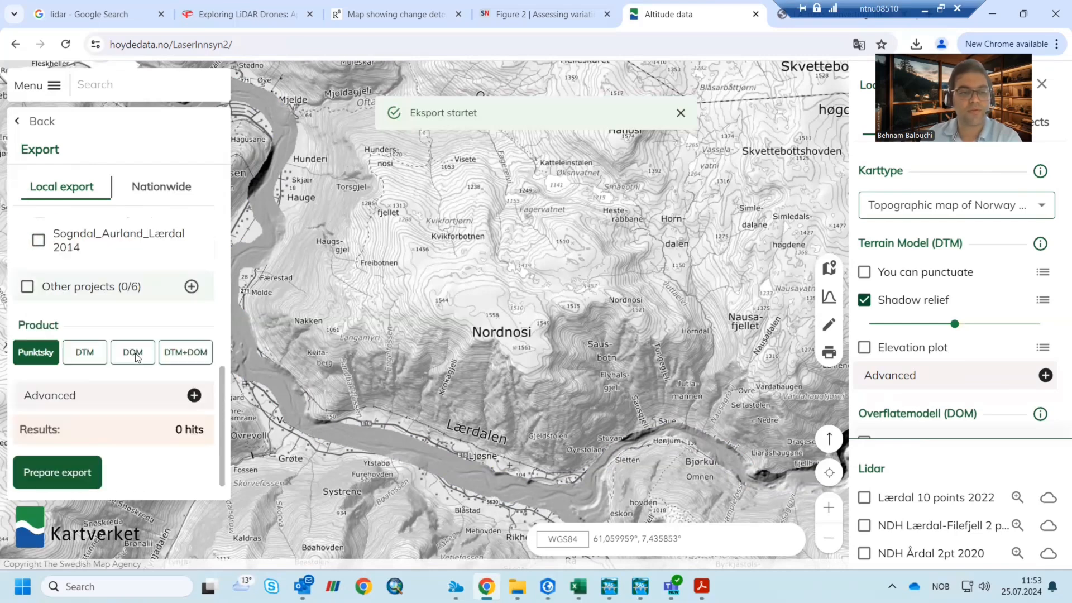
{"action": "scroll", "coordinate": [136, 354], "scroll_direction": "up", "scroll_amount": 6}
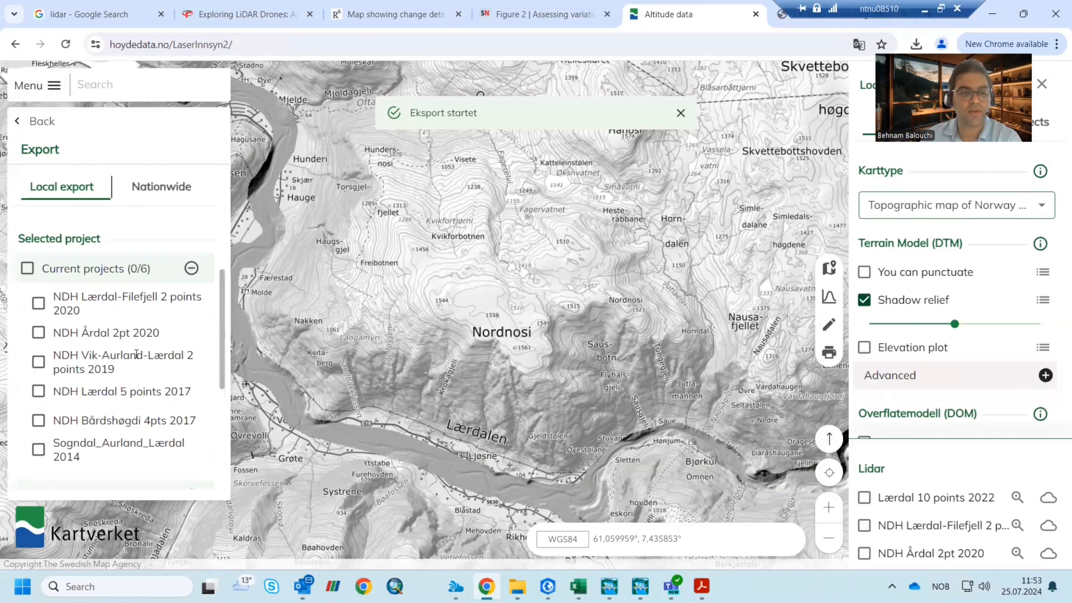
- Expand the other projects and select NVE Lærdal 2018 for export
{"action": "scroll", "coordinate": [130, 359], "scroll_direction": "down", "scroll_amount": 1}
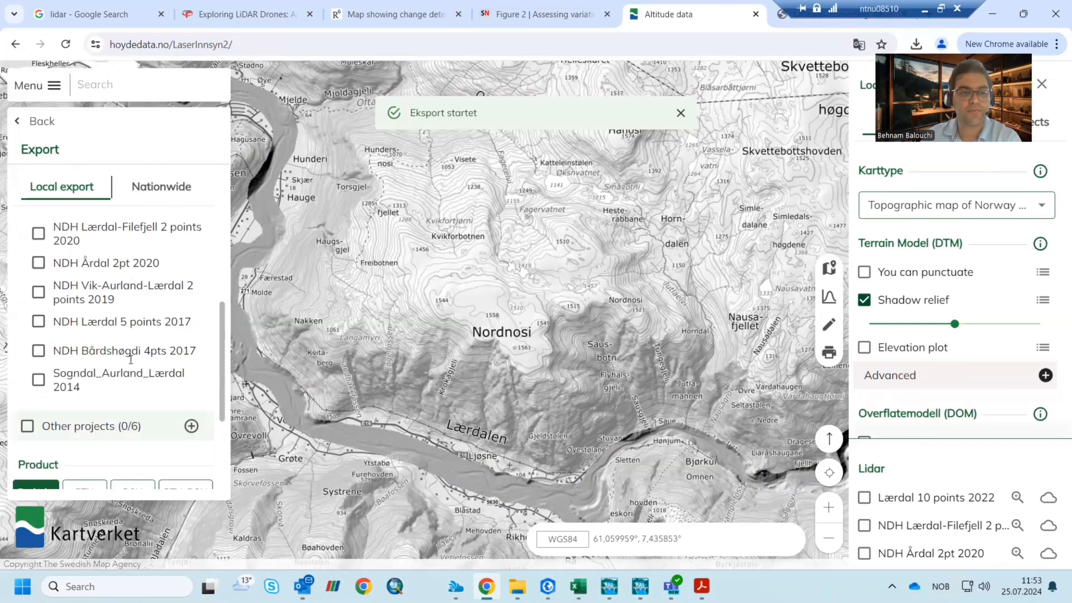
{"action": "left_click", "coordinate": [191, 426]}
{"action": "scroll", "coordinate": [151, 394], "scroll_direction": "down", "scroll_amount": 4}
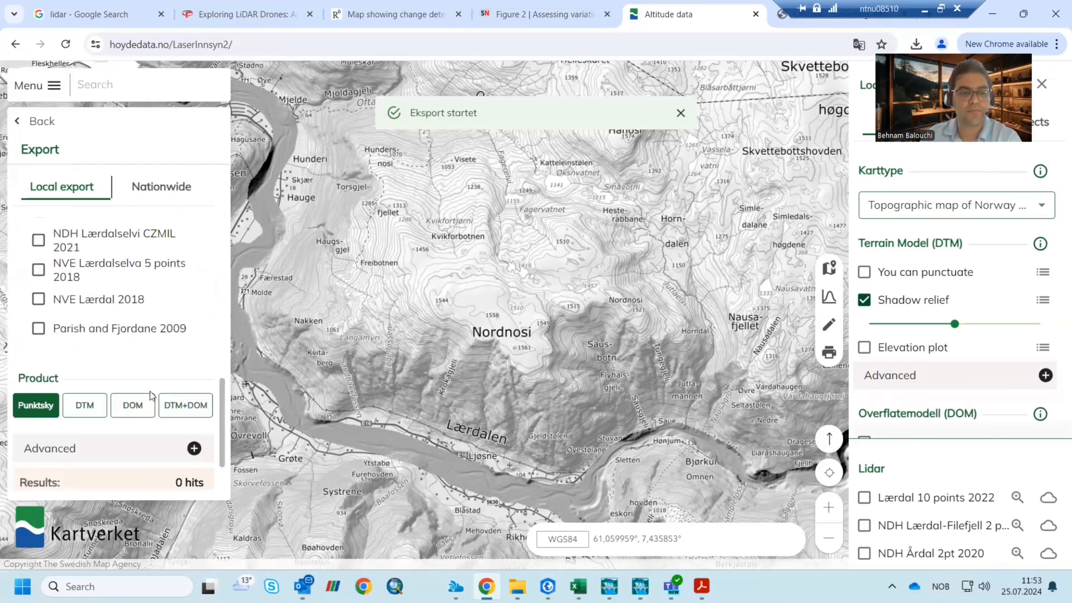
{"action": "left_click", "coordinate": [39, 300]}
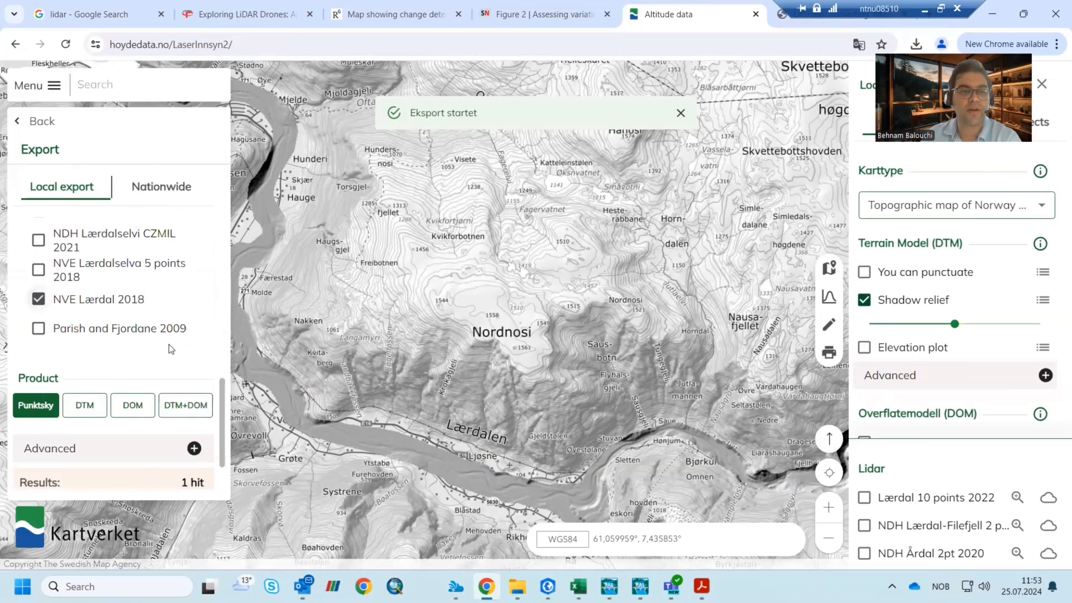
- Show the advanced export settings with the available file formats, and review the file division and coordinate system
{"action": "scroll", "coordinate": [167, 344], "scroll_direction": "down", "scroll_amount": 1}
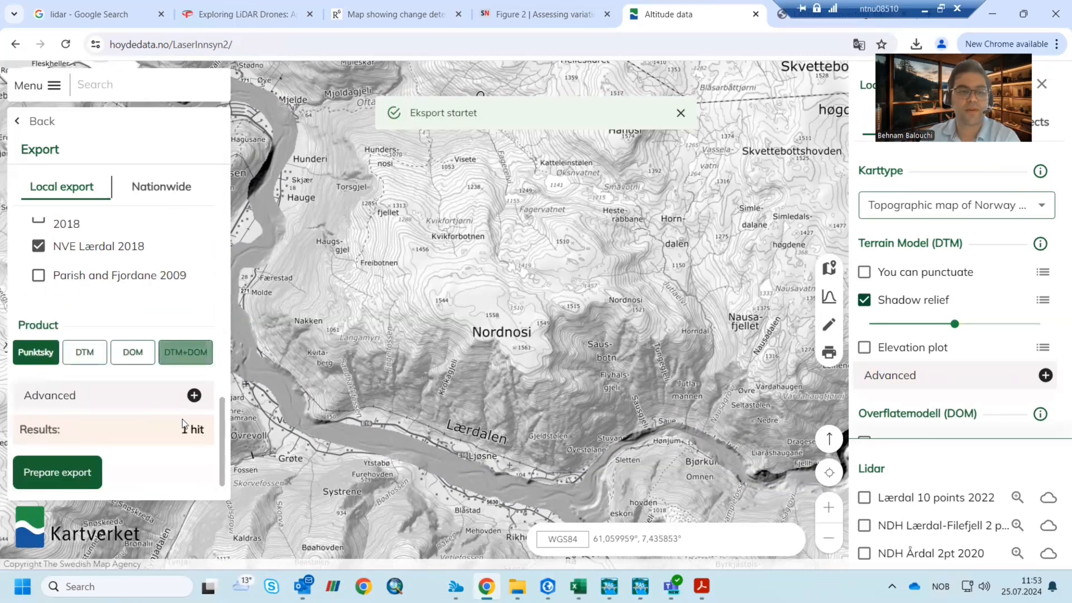
{"action": "left_click", "coordinate": [194, 395]}
{"action": "scroll", "coordinate": [192, 395], "scroll_direction": "down", "scroll_amount": 3}
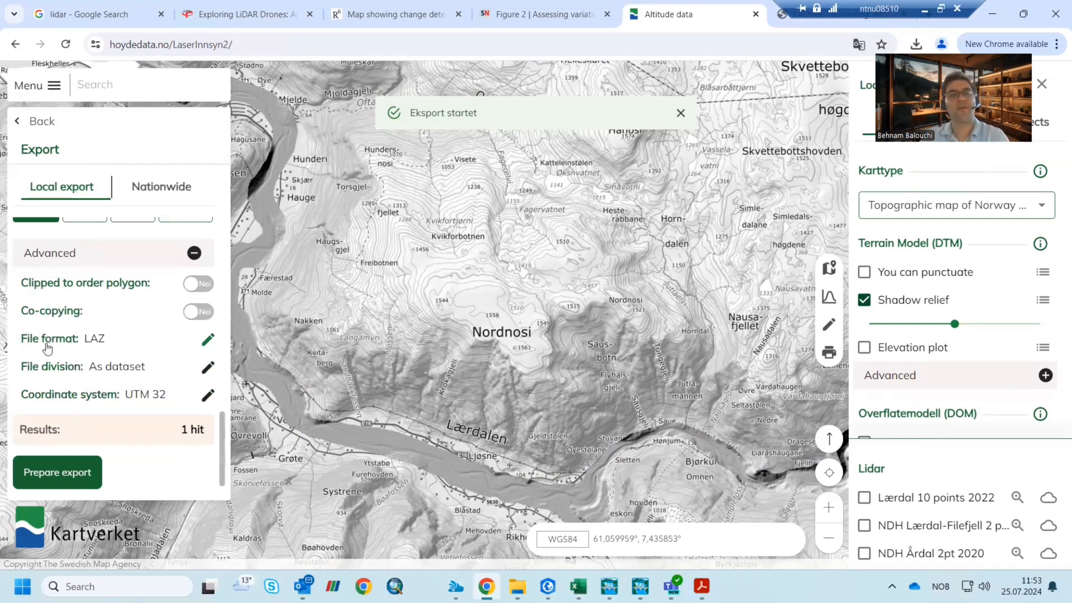
{"action": "left_click", "coordinate": [209, 342]}
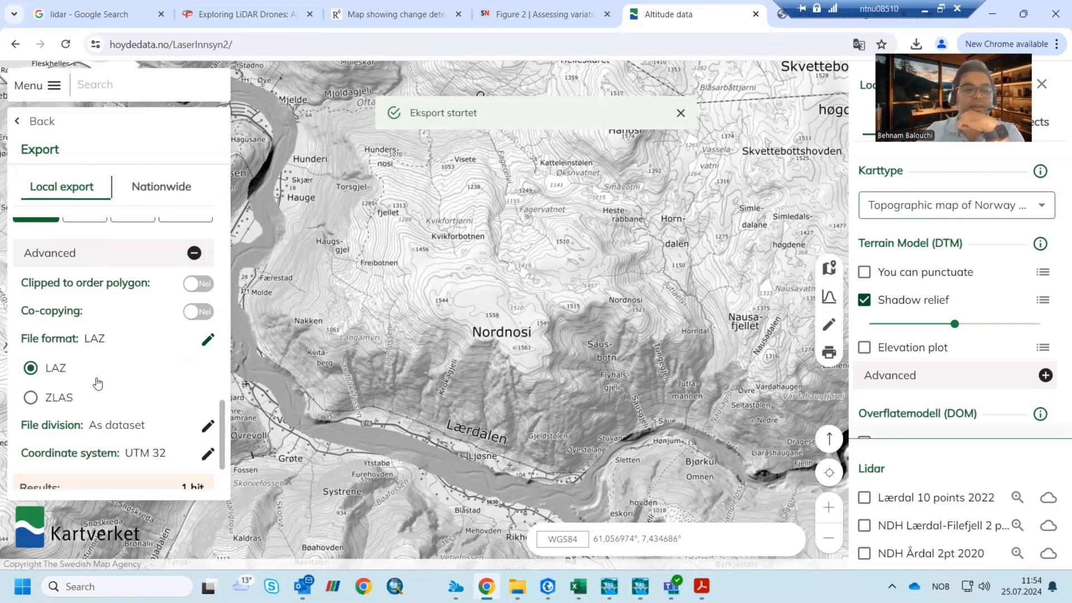
{"action": "scroll", "coordinate": [97, 383], "scroll_direction": "down", "scroll_amount": 1}
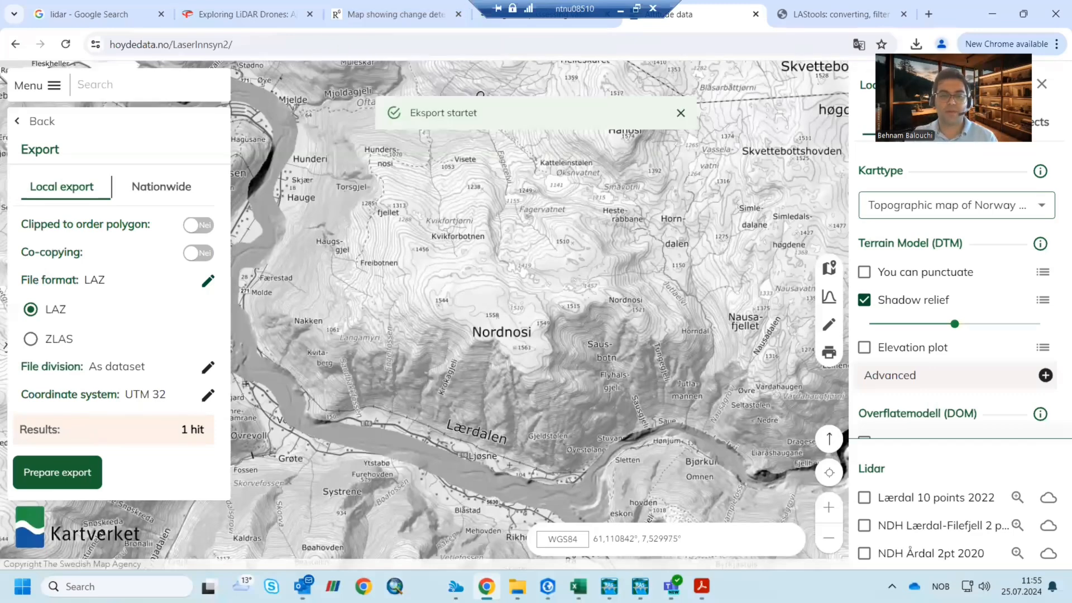
- Switch to File Explorer, open the 1091 data folder inside LAZ-eksport_869887_20240718 and look through its LAZ files
{"action": "mouse_move", "coordinate": [517, 586]}
{"action": "left_click", "coordinate": [465, 519]}
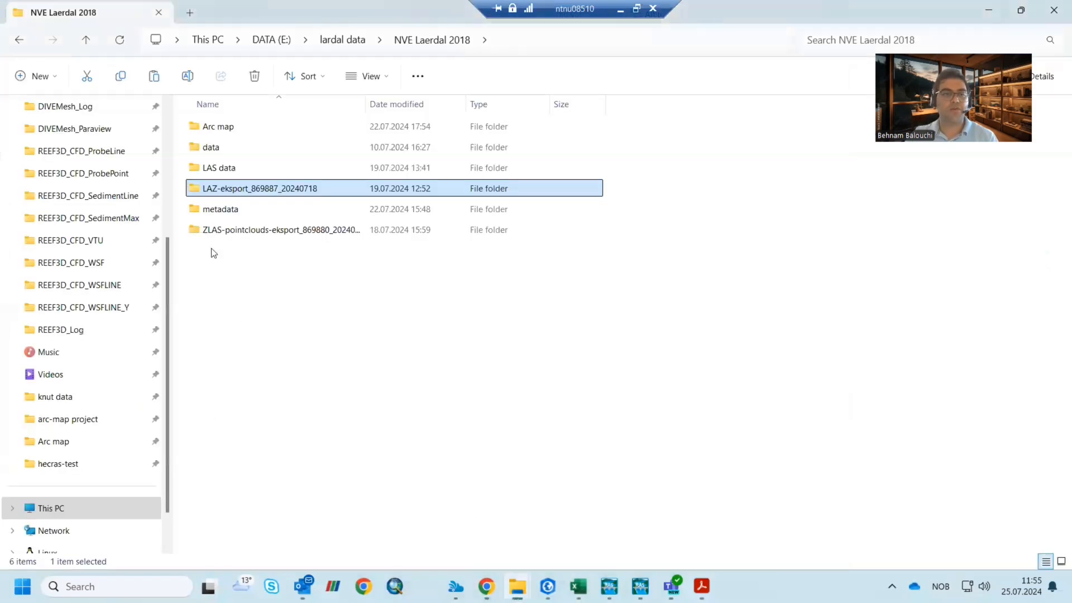
{"action": "double_click", "coordinate": [206, 188]}
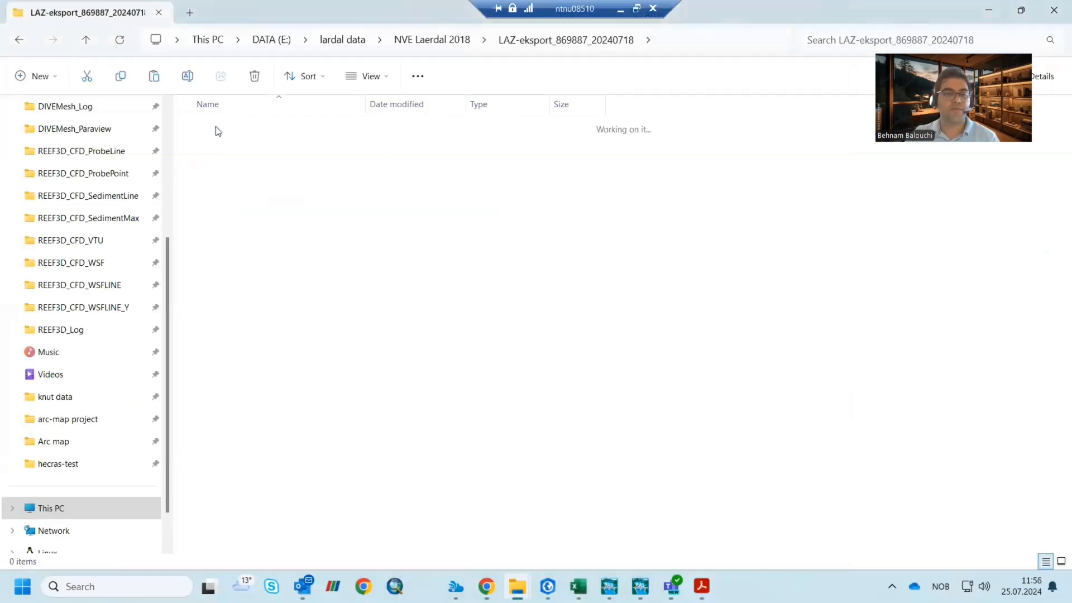
{"action": "double_click", "coordinate": [217, 127]}
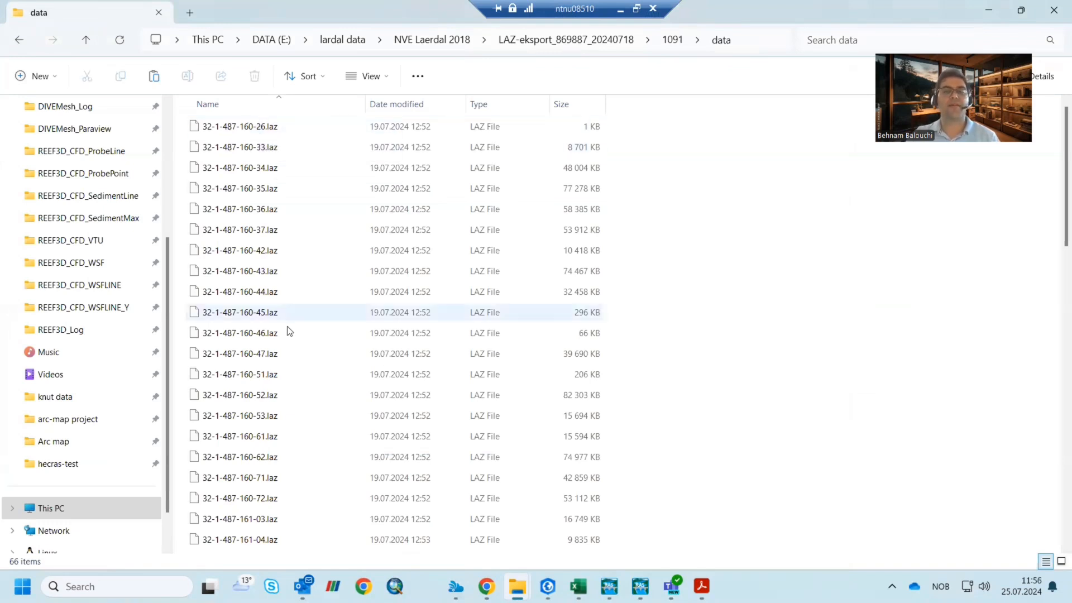
{"action": "scroll", "coordinate": [320, 340], "scroll_direction": "down", "scroll_amount": 14}
{"action": "scroll", "coordinate": [317, 340], "scroll_direction": "up", "scroll_amount": 14}
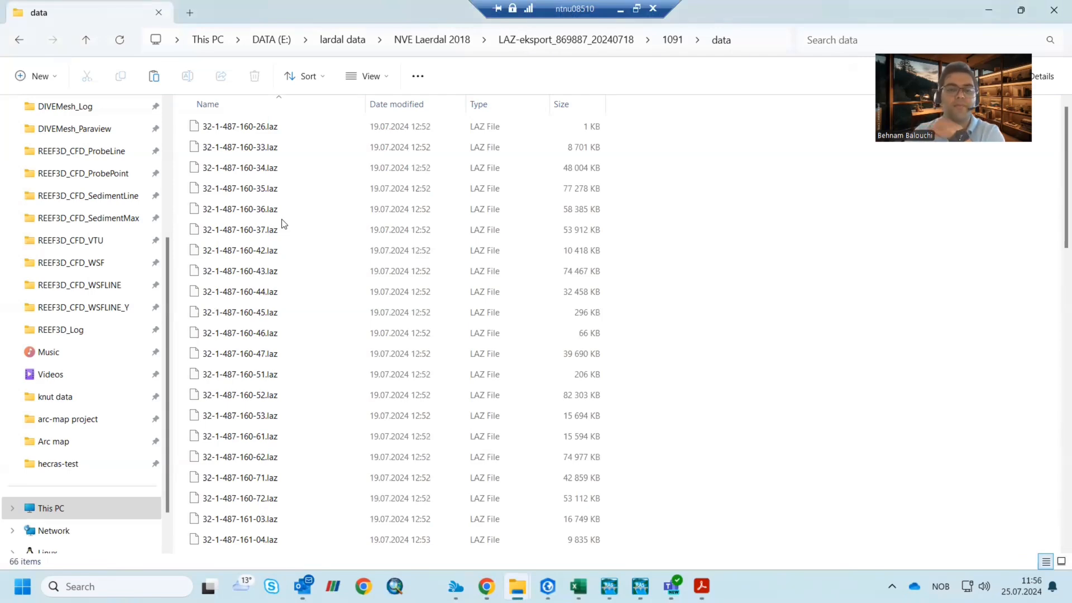
- Switch back to Chrome and bring up the LAStools page at lastools.github.io
{"action": "mouse_move", "coordinate": [487, 586]}
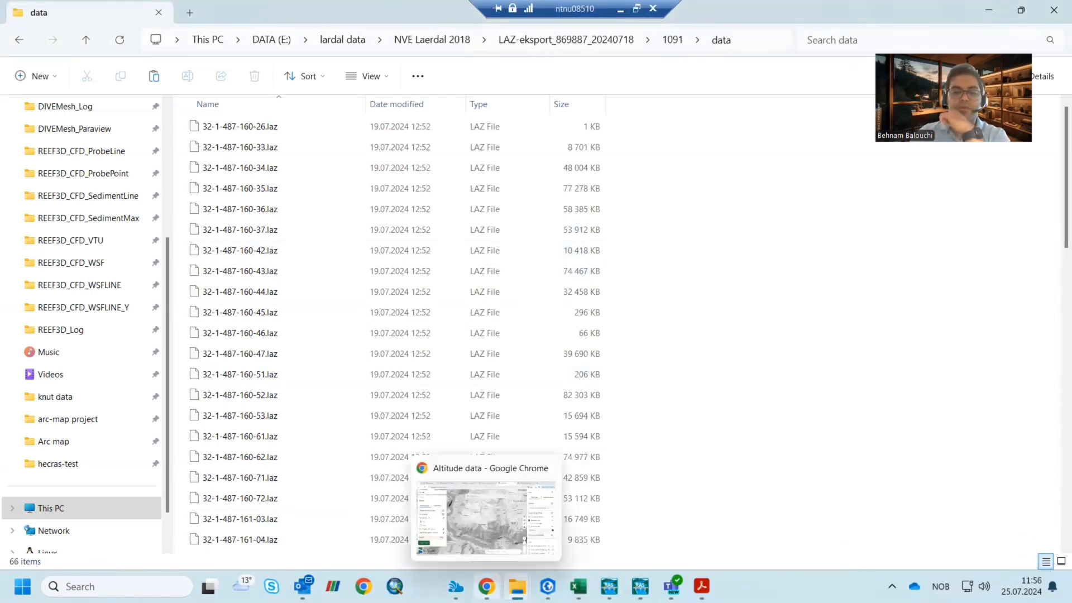
{"action": "left_click", "coordinate": [498, 527]}
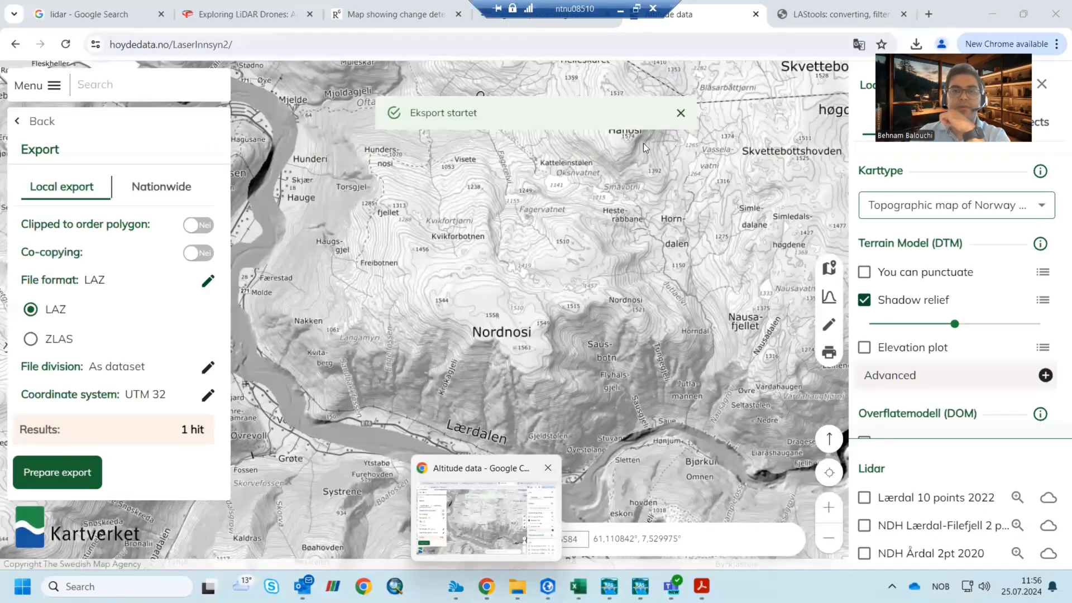
{"action": "left_click", "coordinate": [807, 30]}
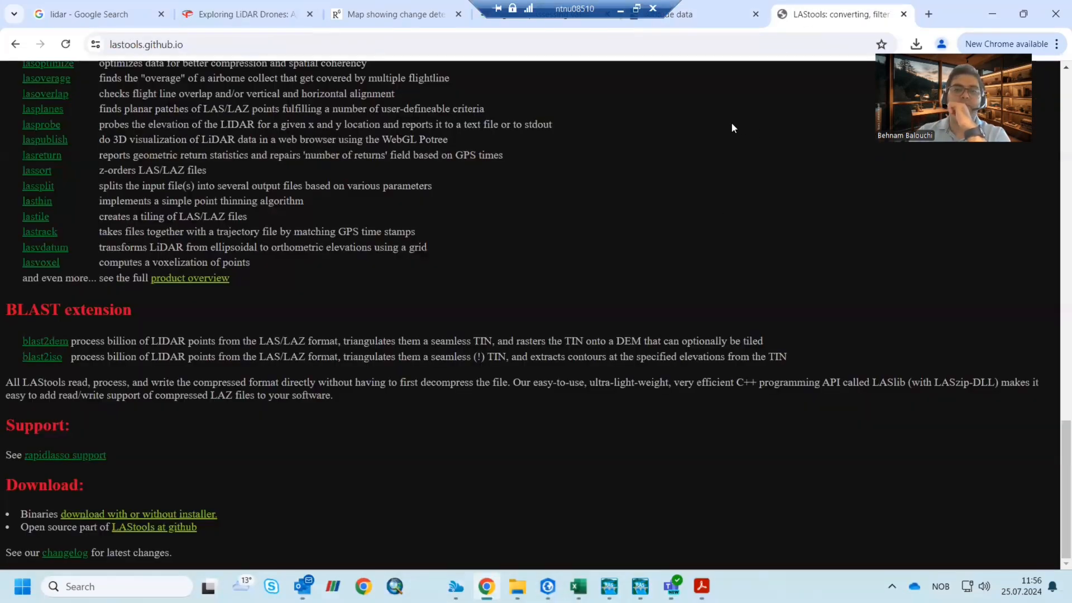
- Search Google for "lastools" and open the lastools.github.io result
{"action": "left_click", "coordinate": [745, 46]}
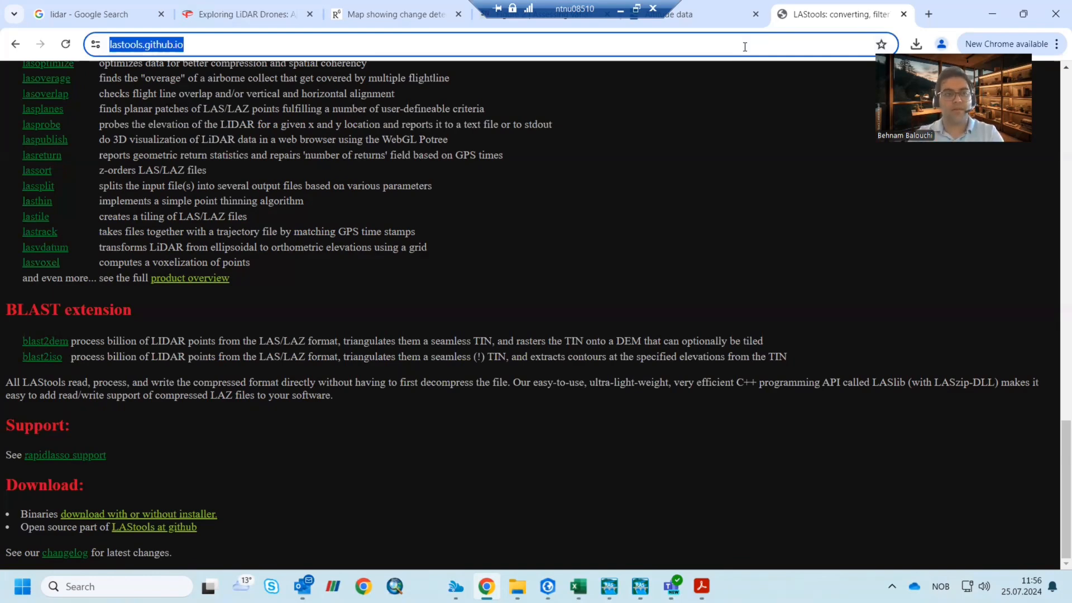
{"action": "type", "text": "lastools"}
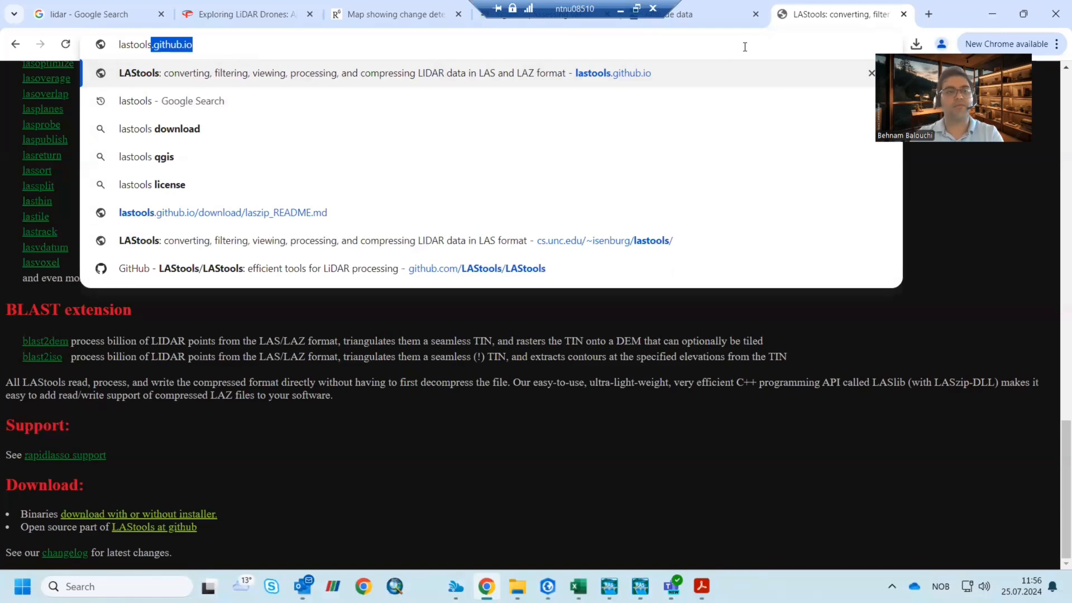
{"action": "key", "text": "Delete"}
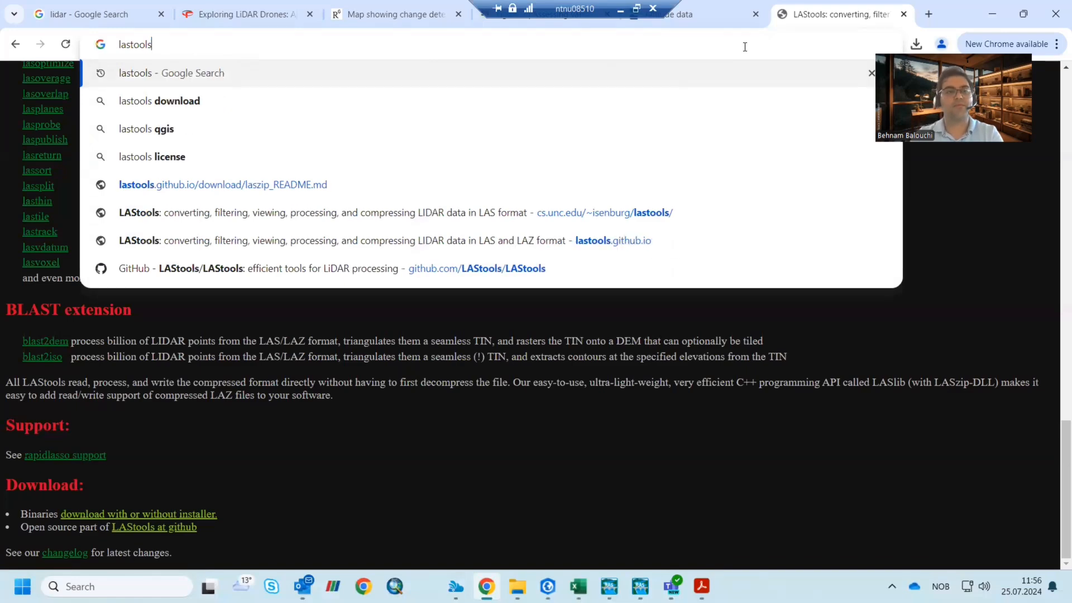
{"action": "key", "text": "Return"}
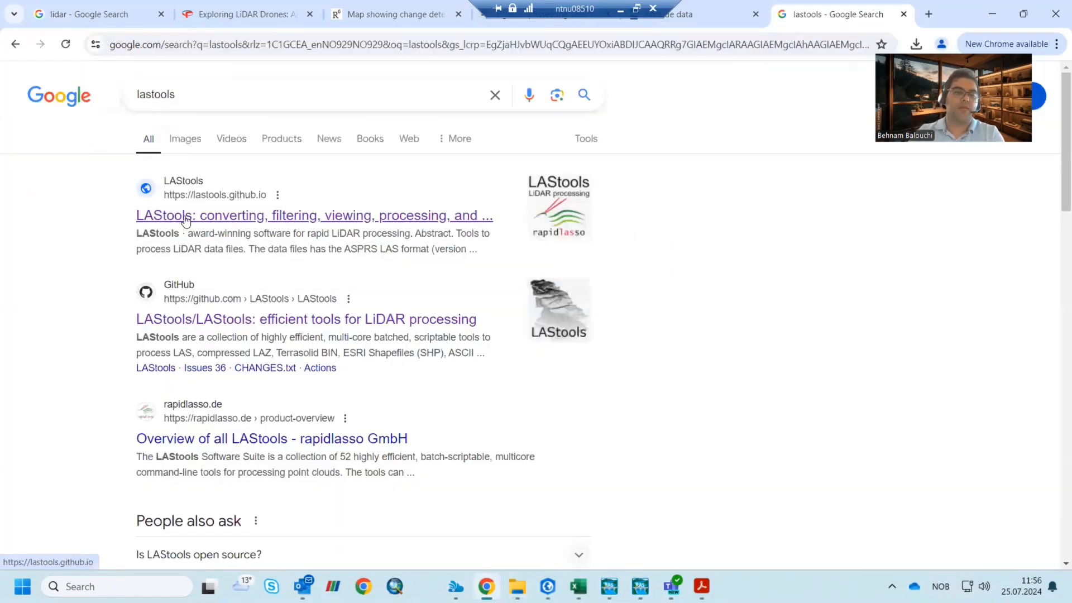
{"action": "left_click", "coordinate": [185, 216]}
- Follow the binaries download link to the rapidlasso Downloads page and download the LAStools package for Windows
{"action": "scroll", "coordinate": [160, 335], "scroll_direction": "down", "scroll_amount": 15}
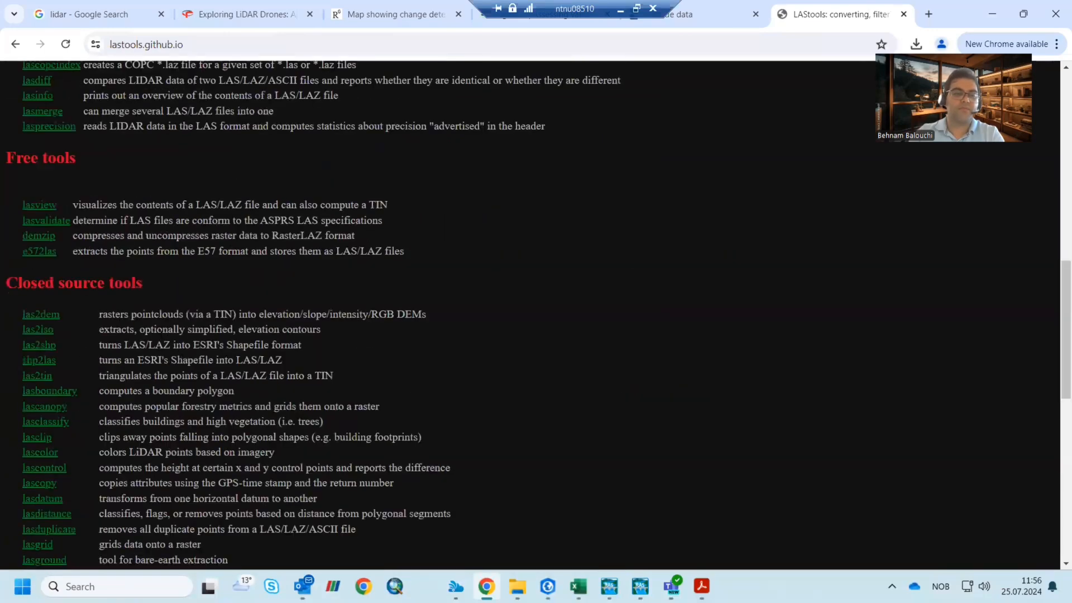
{"action": "scroll", "coordinate": [158, 330], "scroll_direction": "down", "scroll_amount": 10}
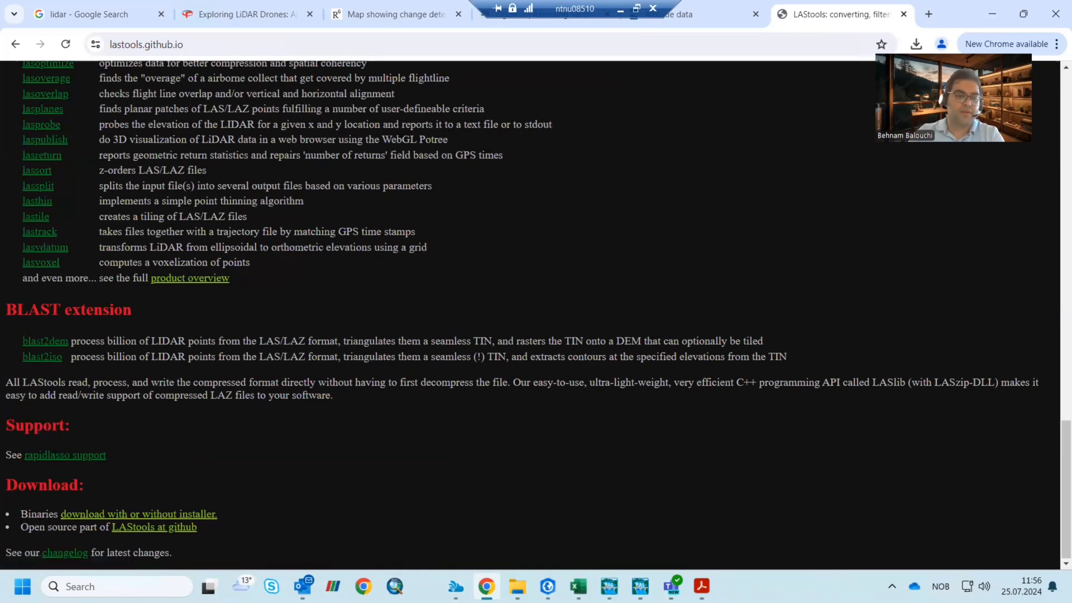
{"action": "left_click", "coordinate": [211, 519]}
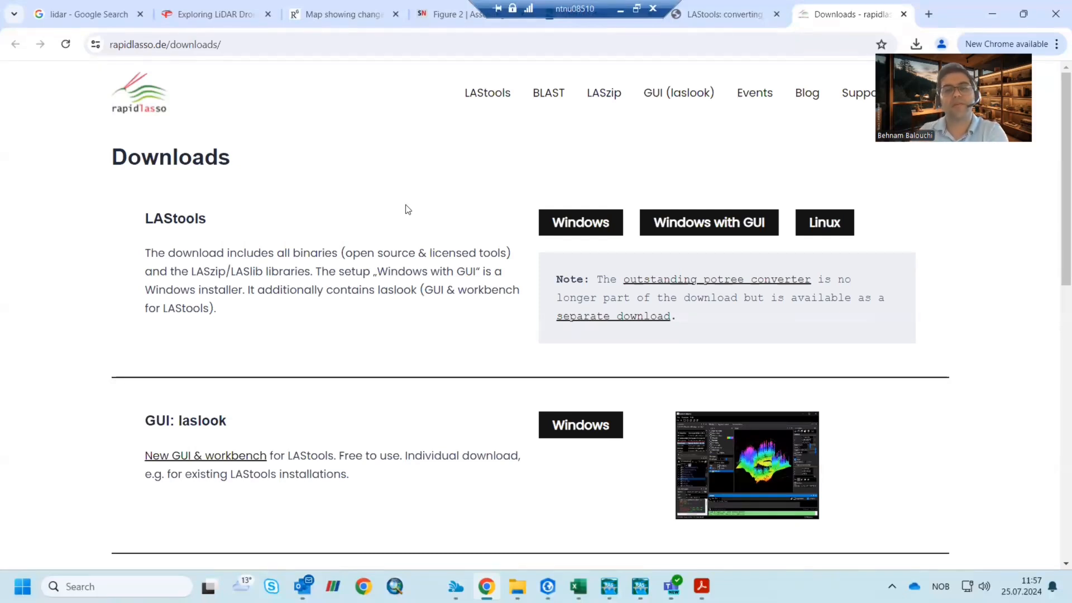
{"action": "left_click", "coordinate": [587, 226]}
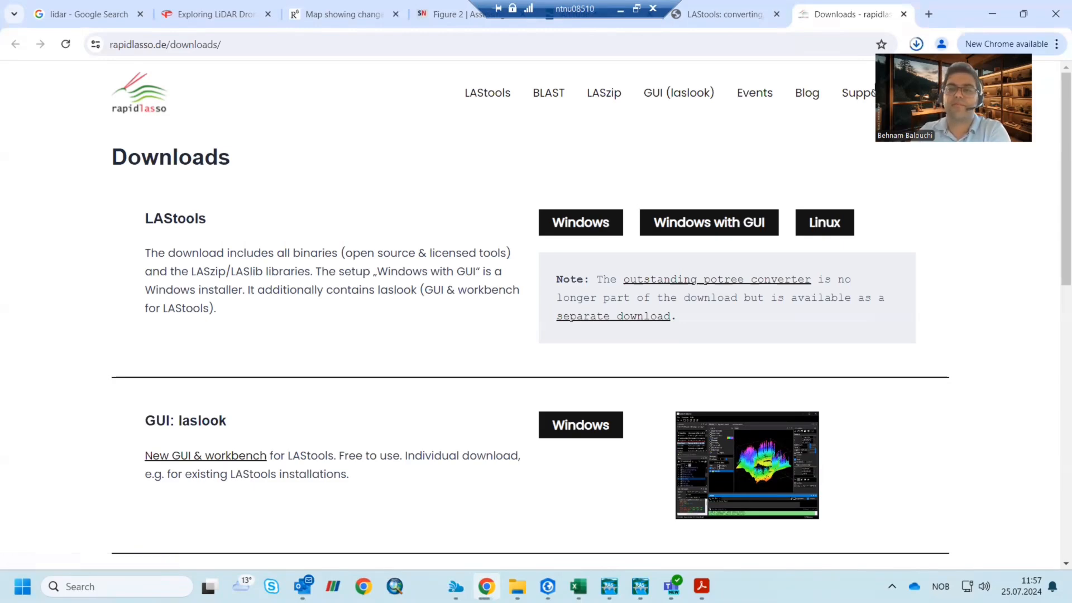
- Show the downloaded LAStools (1).zip in its folder and maximize the File Explorer window
{"action": "left_click", "coordinate": [915, 44]}
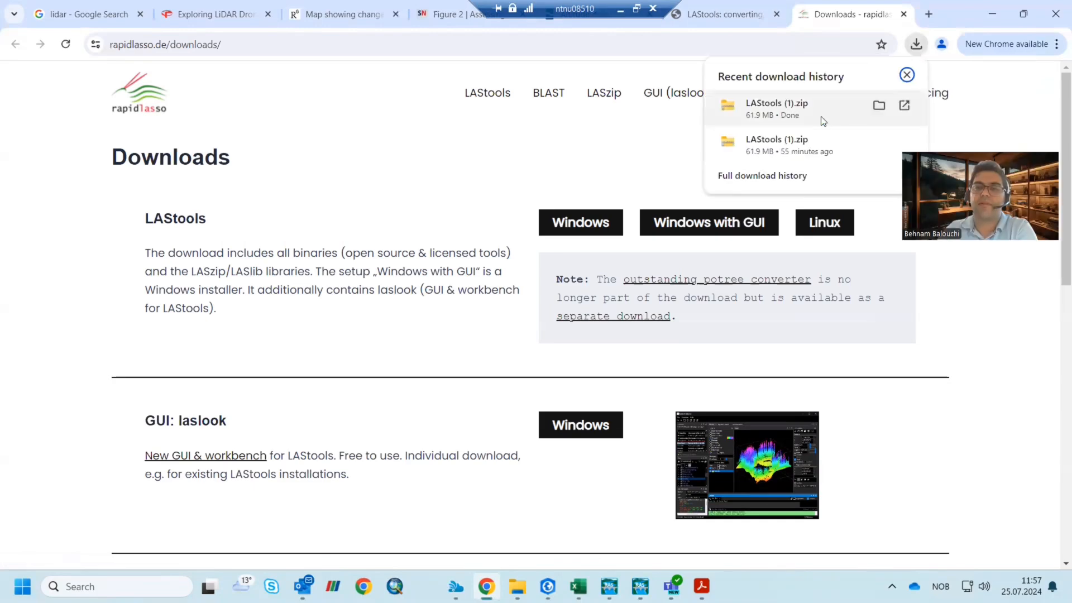
{"action": "left_click", "coordinate": [879, 106]}
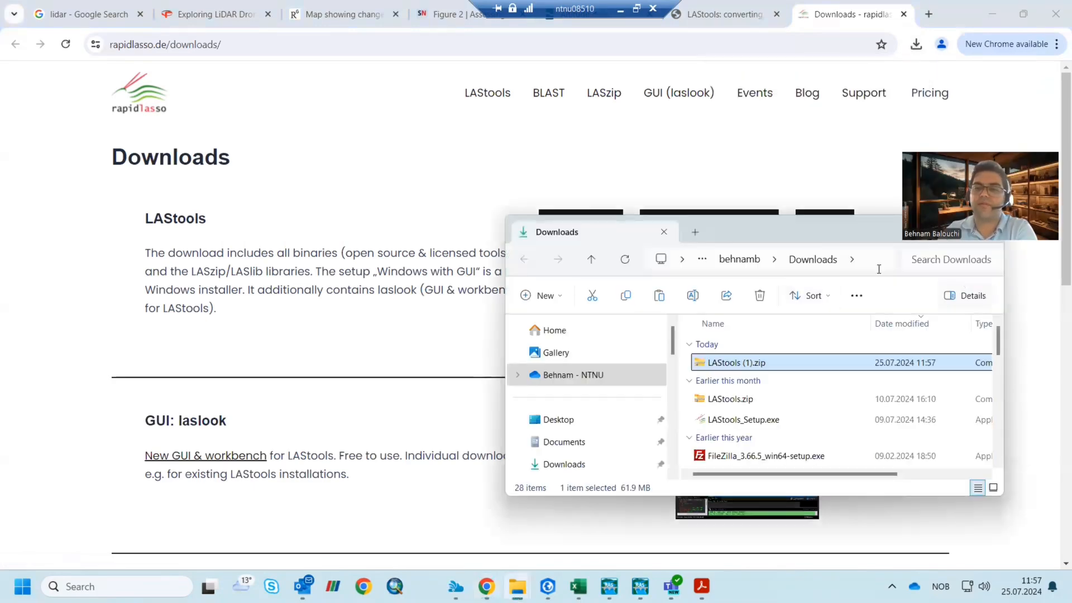
{"action": "double_click", "coordinate": [789, 229]}
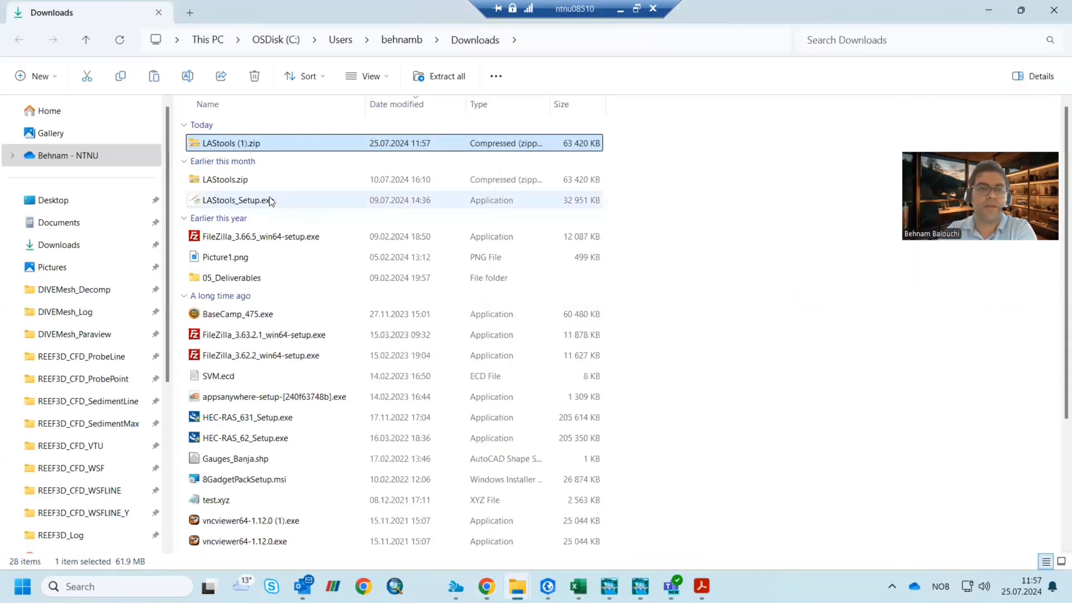
- Open LAStools.zip in the Downloads folder and go into the bin folder inside its LAStools folder
{"action": "left_click", "coordinate": [219, 181]}
{"action": "double_click", "coordinate": [219, 180]}
{"action": "double_click", "coordinate": [225, 126]}
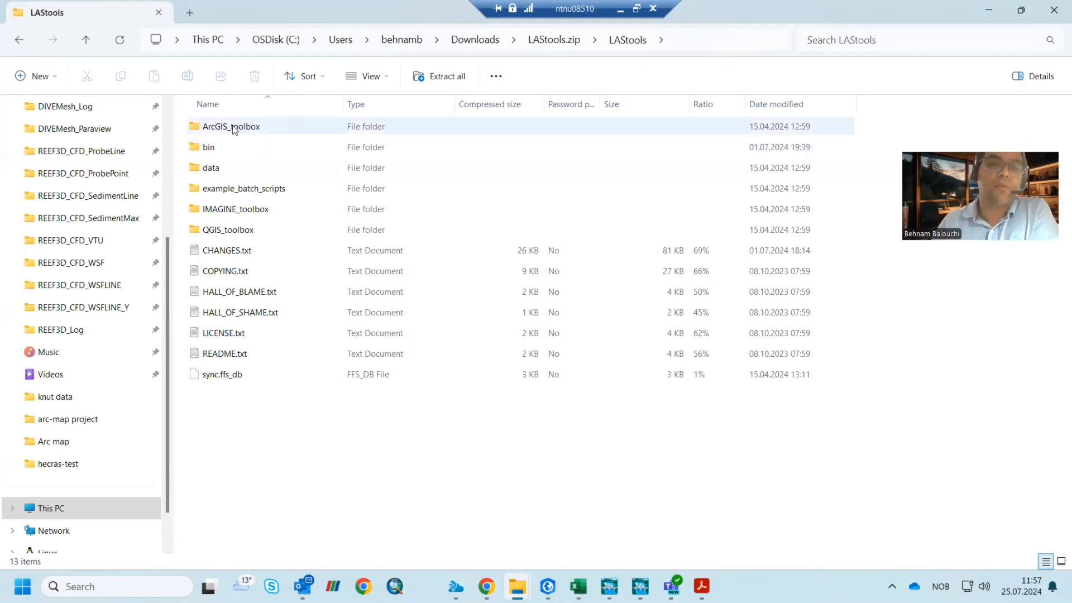
{"action": "left_click", "coordinate": [211, 149]}
{"action": "key", "text": "Return"}
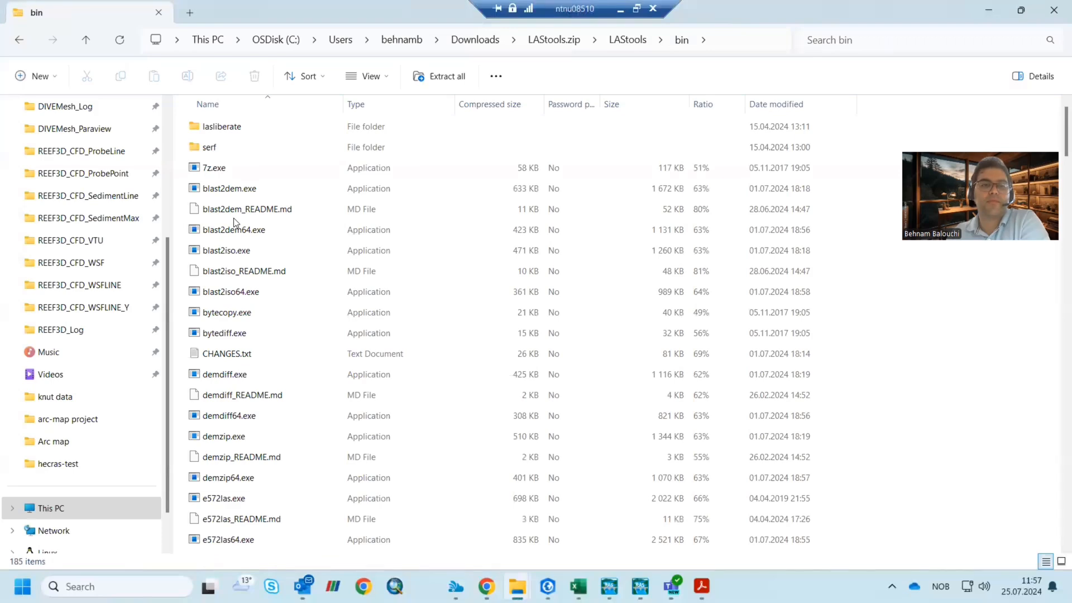
- Look through the LAStools executables and README files in the bin folder
{"action": "scroll", "coordinate": [242, 316], "scroll_direction": "down", "scroll_amount": 7}
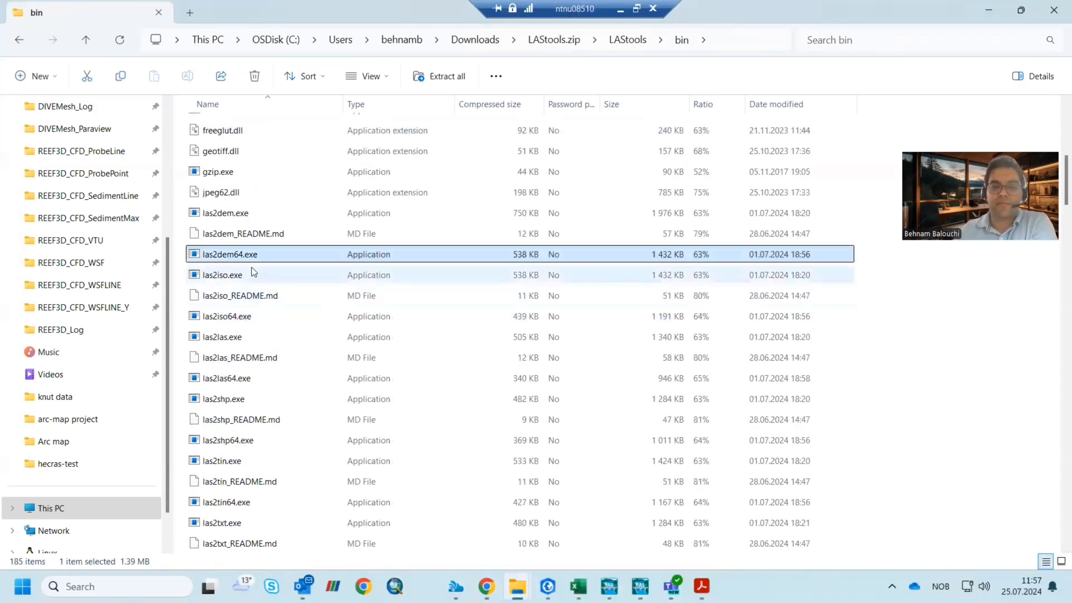
{"action": "left_click", "coordinate": [251, 267]}
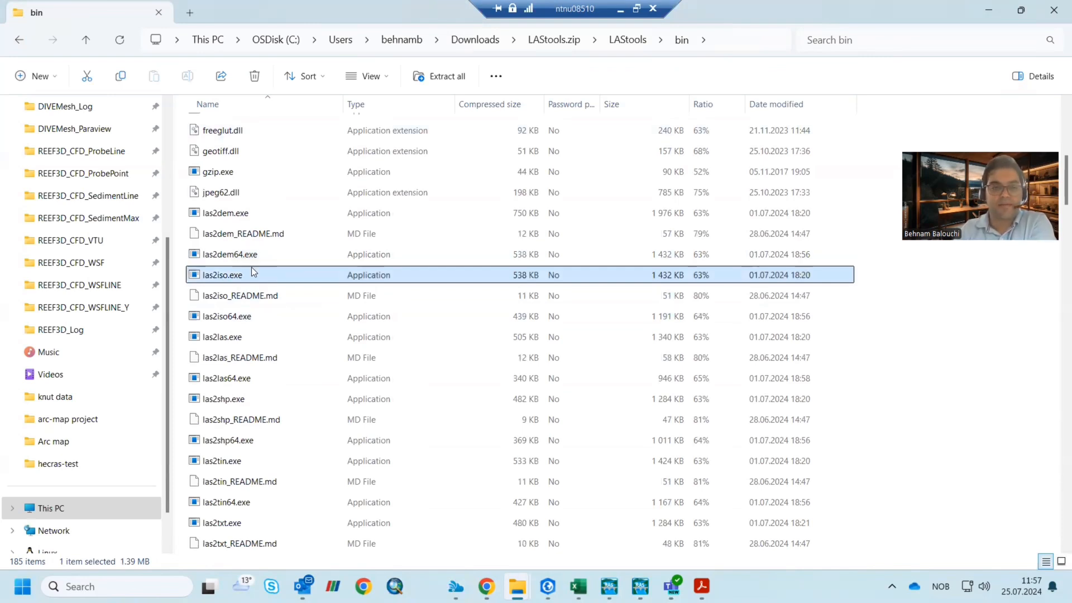
{"action": "scroll", "coordinate": [260, 346], "scroll_direction": "down", "scroll_amount": 4}
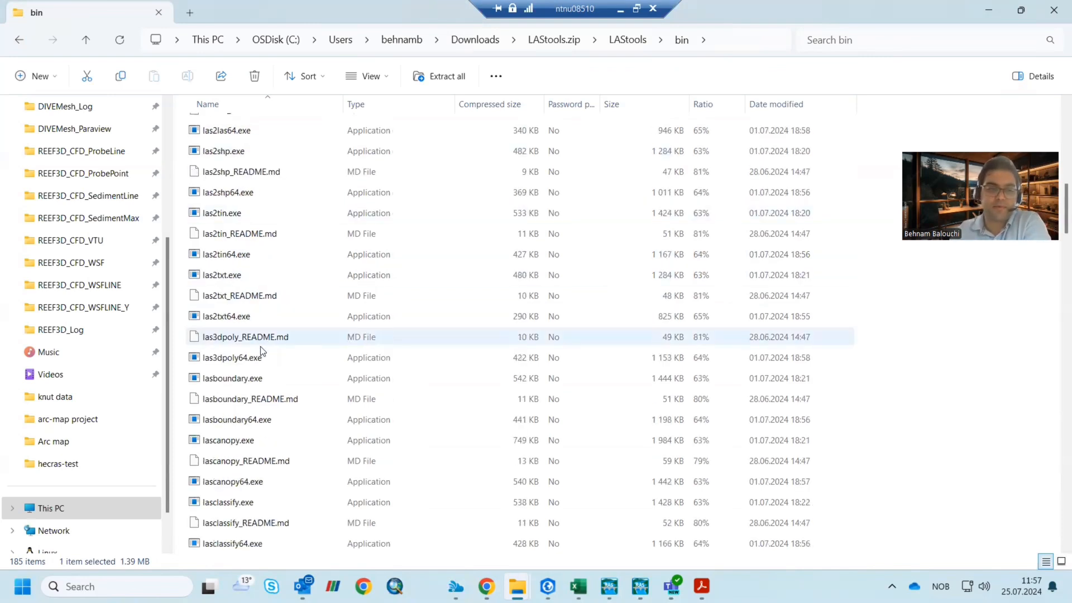
{"action": "scroll", "coordinate": [261, 349], "scroll_direction": "down", "scroll_amount": 8}
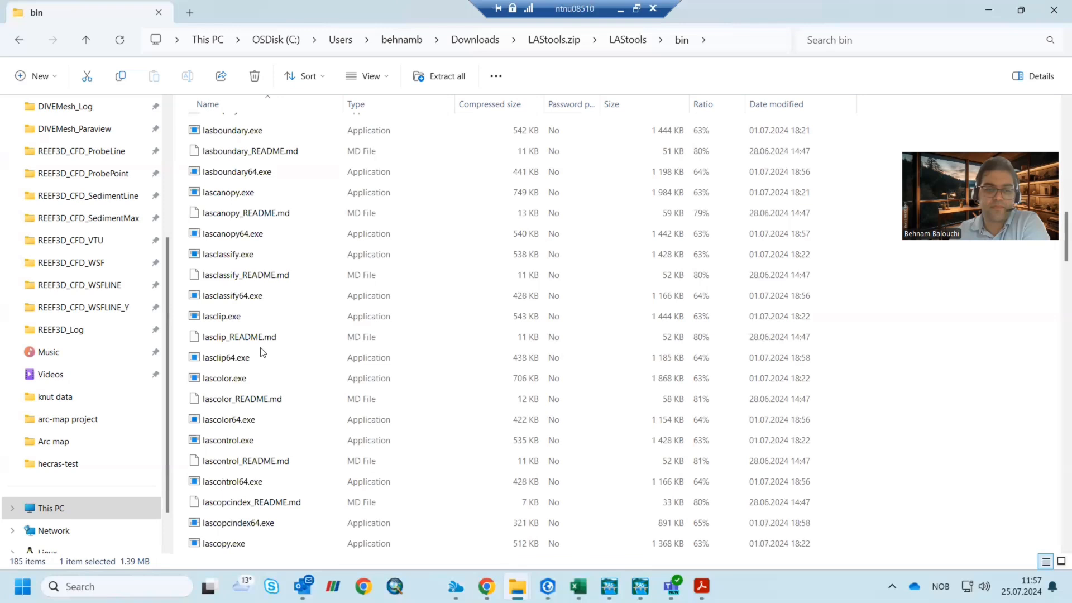
{"action": "scroll", "coordinate": [260, 353], "scroll_direction": "down", "scroll_amount": 3}
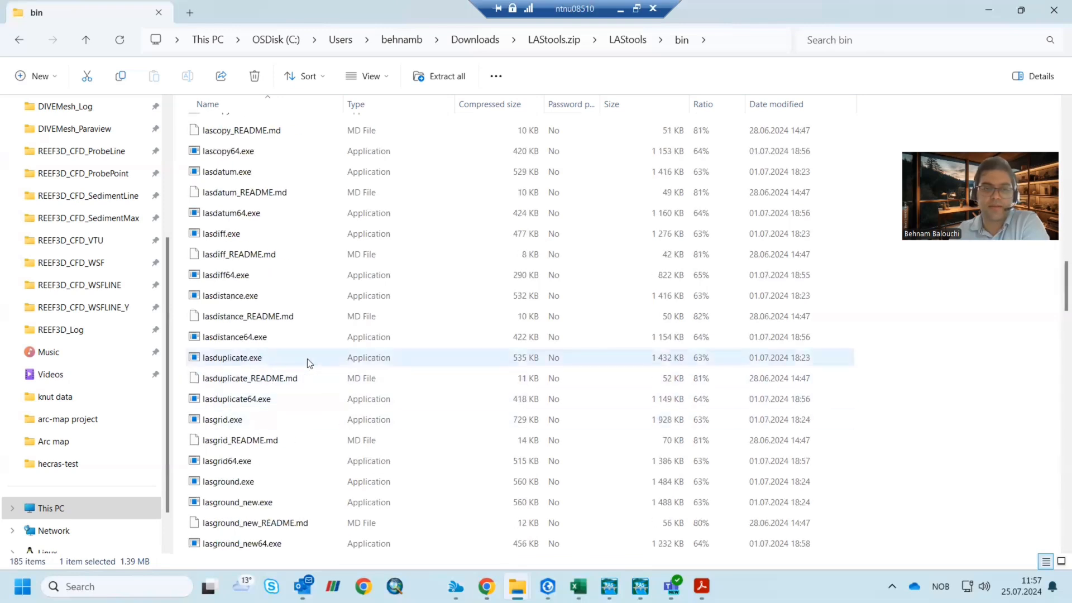
{"action": "scroll", "coordinate": [265, 378], "scroll_direction": "down", "scroll_amount": 7}
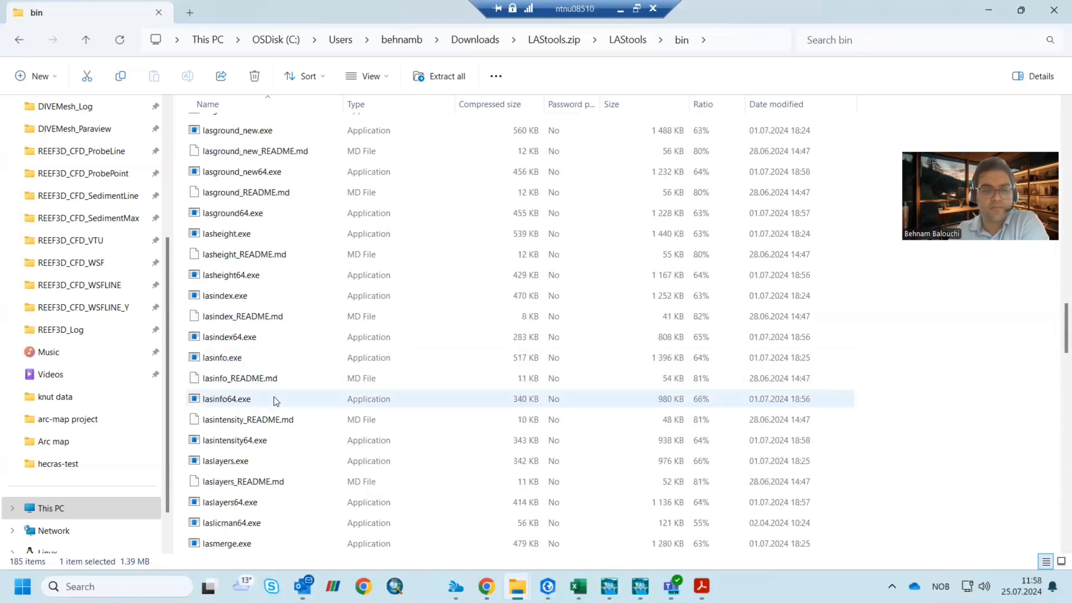
{"action": "scroll", "coordinate": [272, 414], "scroll_direction": "down", "scroll_amount": 15}
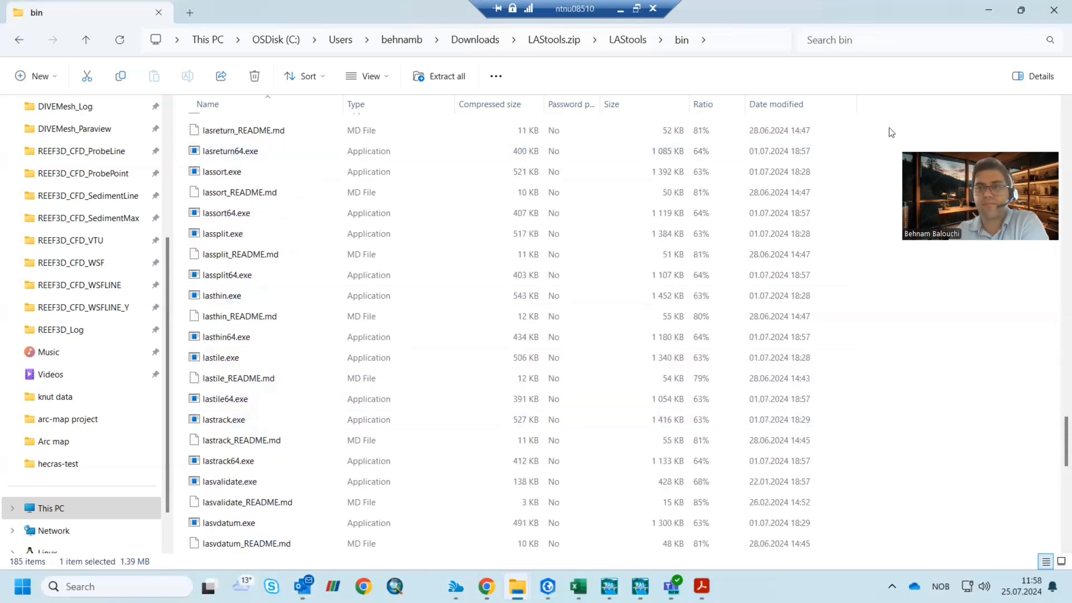
- Search the bin folder for "laszip" and try to run laszip.exe, dismissing the extraction prompt
{"action": "left_click", "coordinate": [851, 39]}
{"action": "type", "text": "laszip"}
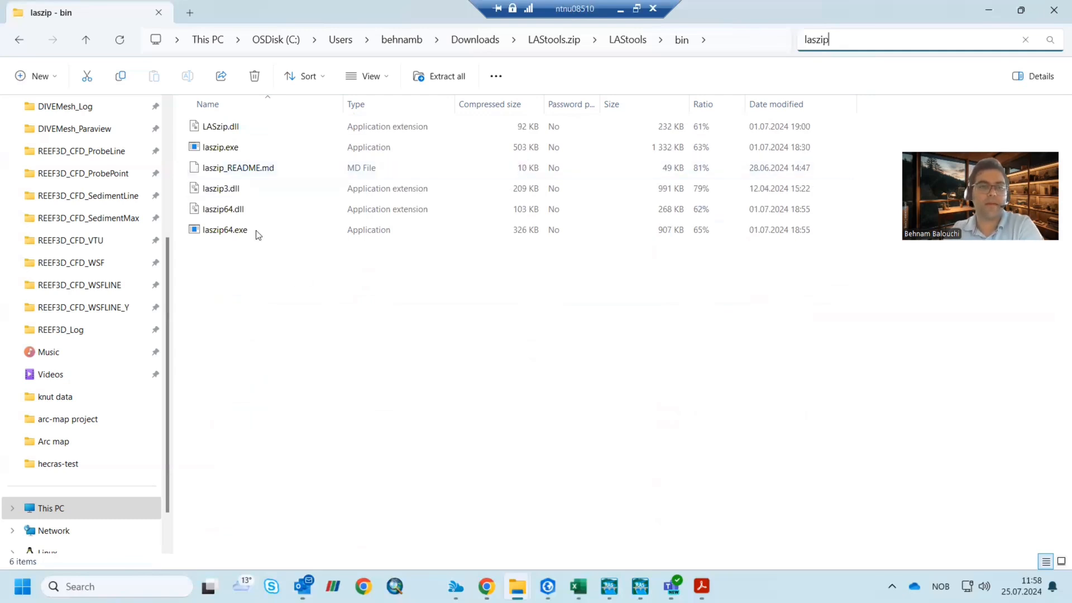
{"action": "double_click", "coordinate": [224, 148]}
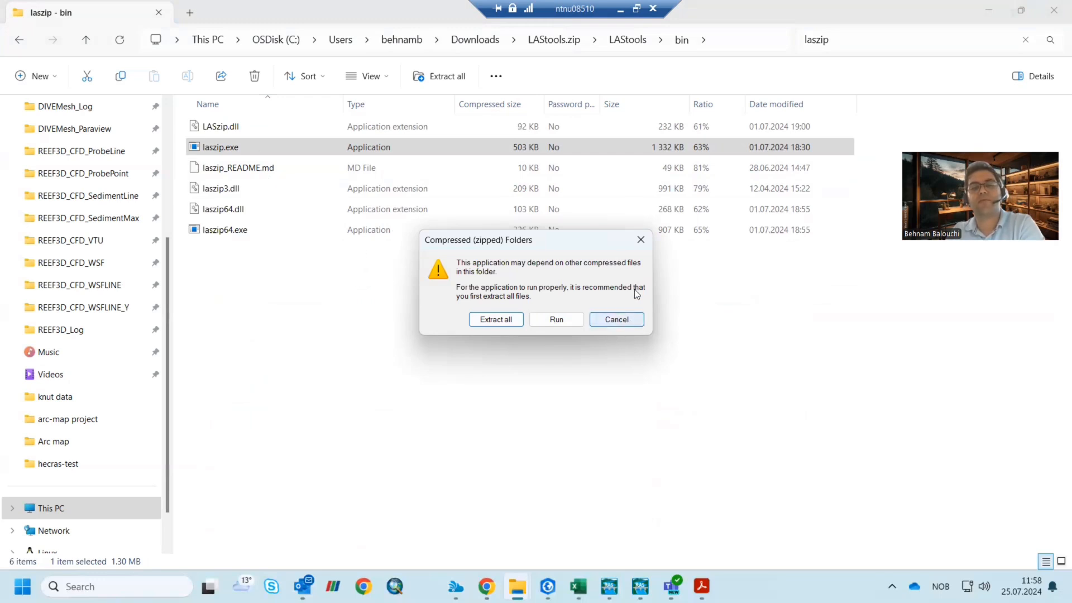
{"action": "left_click", "coordinate": [641, 238]}
- Launch ArcMap and open the preselected recent Laerdal map document from the arc-map project folder
{"action": "mouse_move", "coordinate": [486, 586]}
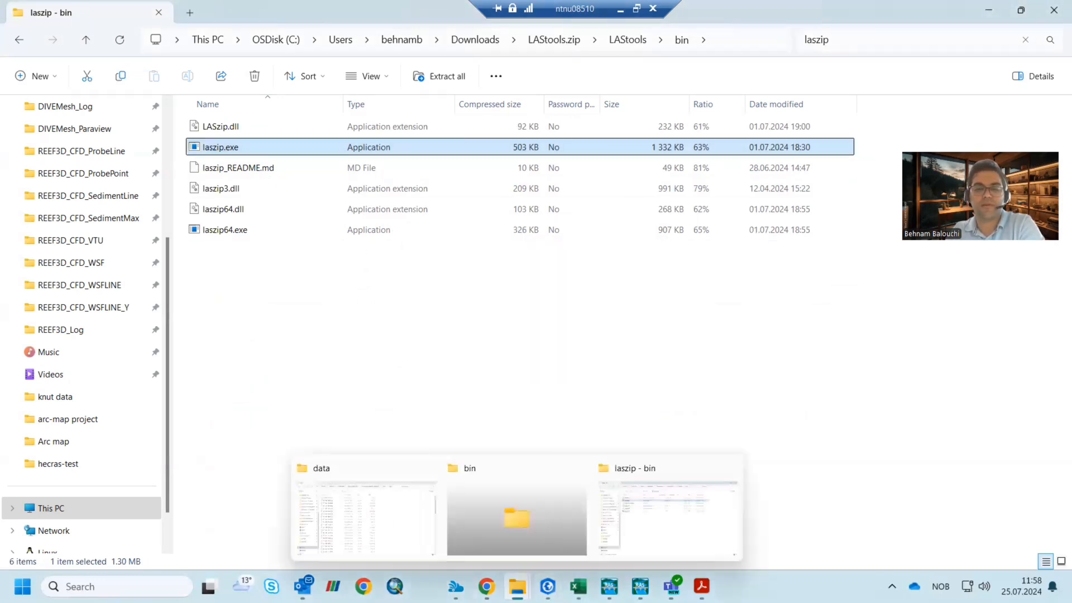
{"action": "left_click", "coordinate": [395, 586]}
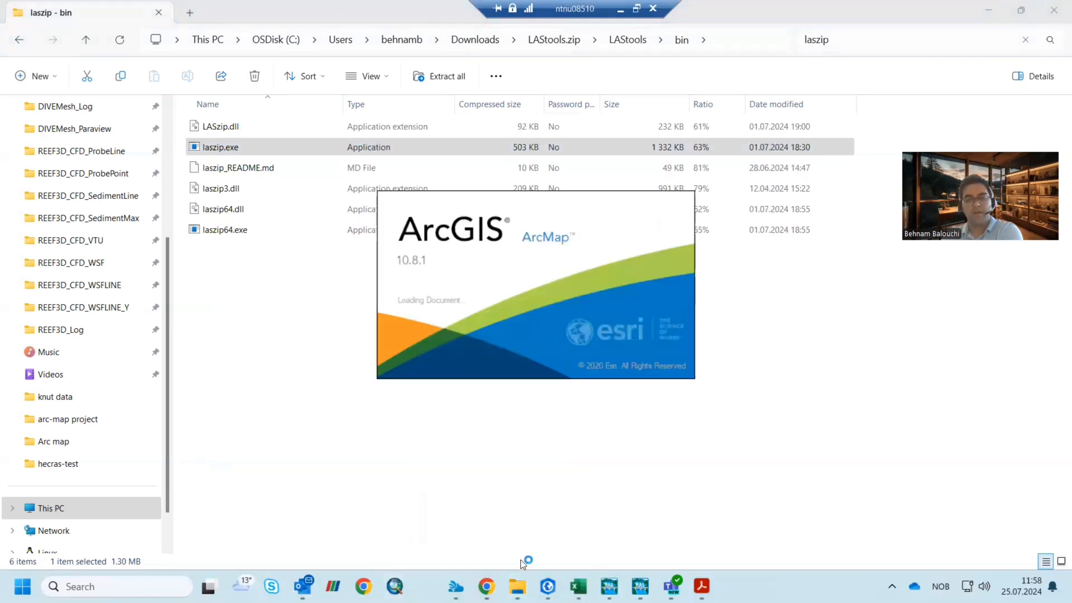
{"action": "mouse_move", "coordinate": [517, 586]}
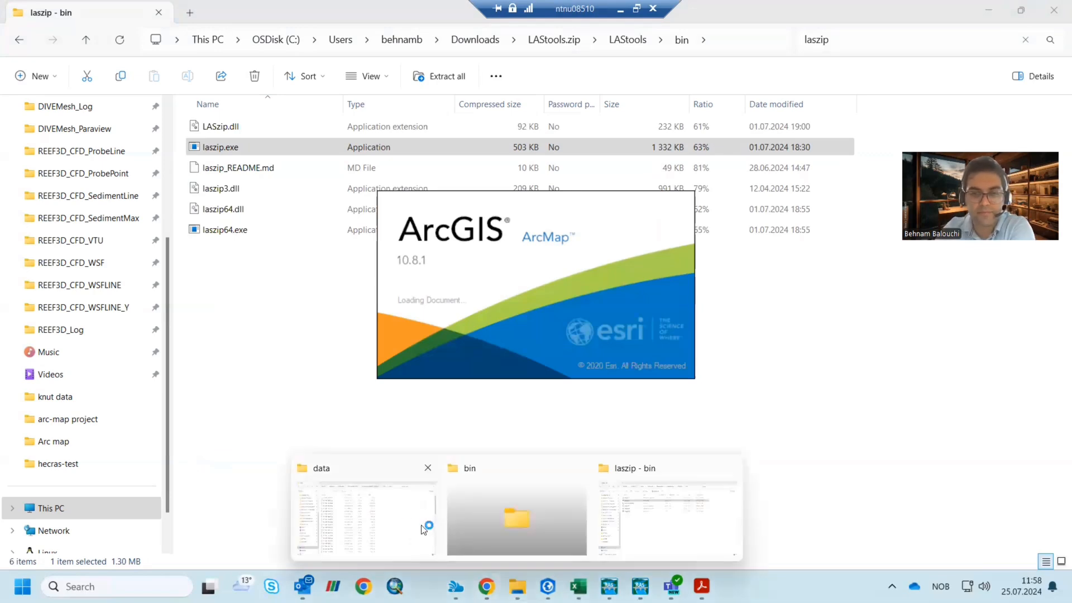
{"action": "mouse_move", "coordinate": [426, 529]}
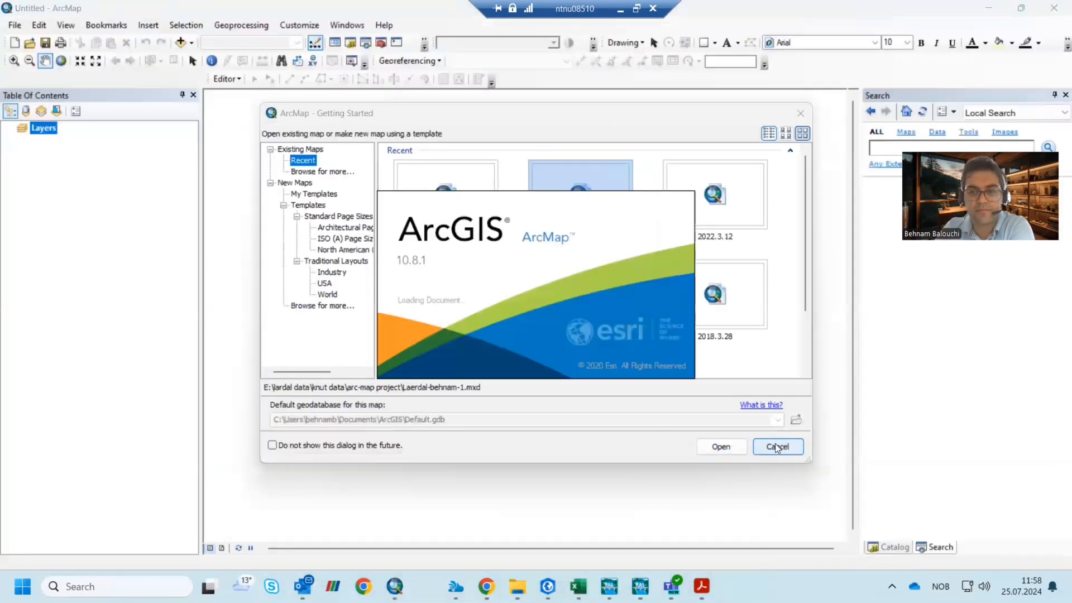
{"action": "left_click", "coordinate": [725, 445]}
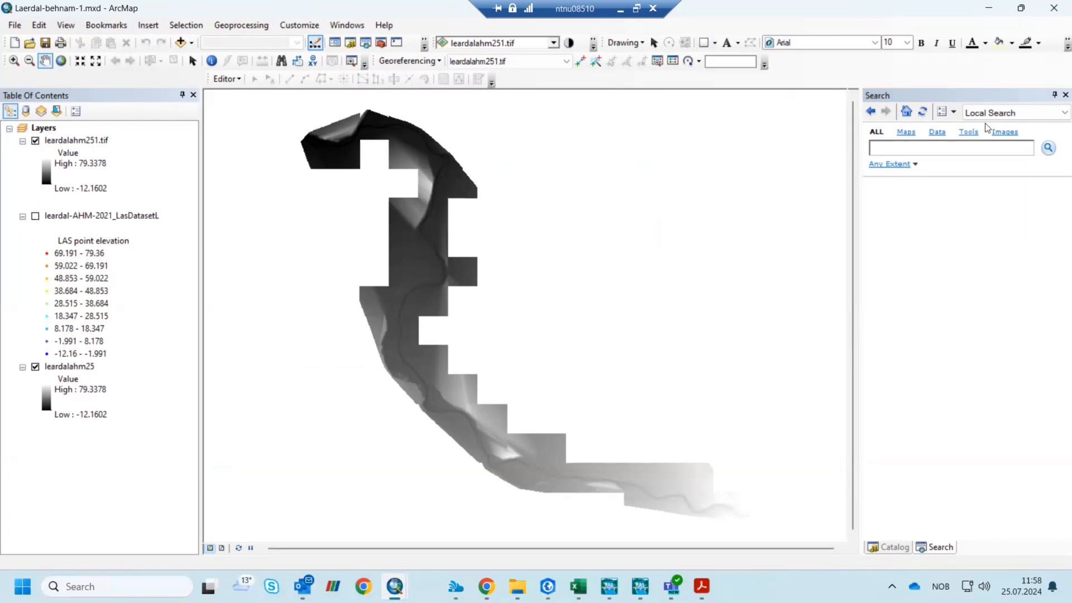
- Display the ArcToolbox window and start adding a toolbox to it
{"action": "left_click", "coordinate": [240, 26]}
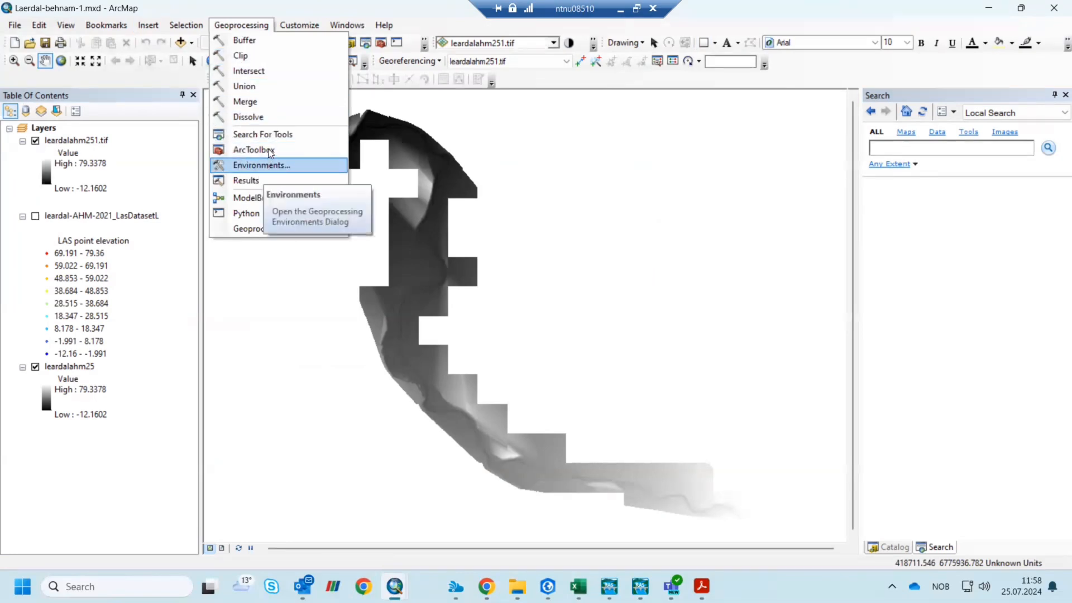
{"action": "left_click", "coordinate": [270, 152]}
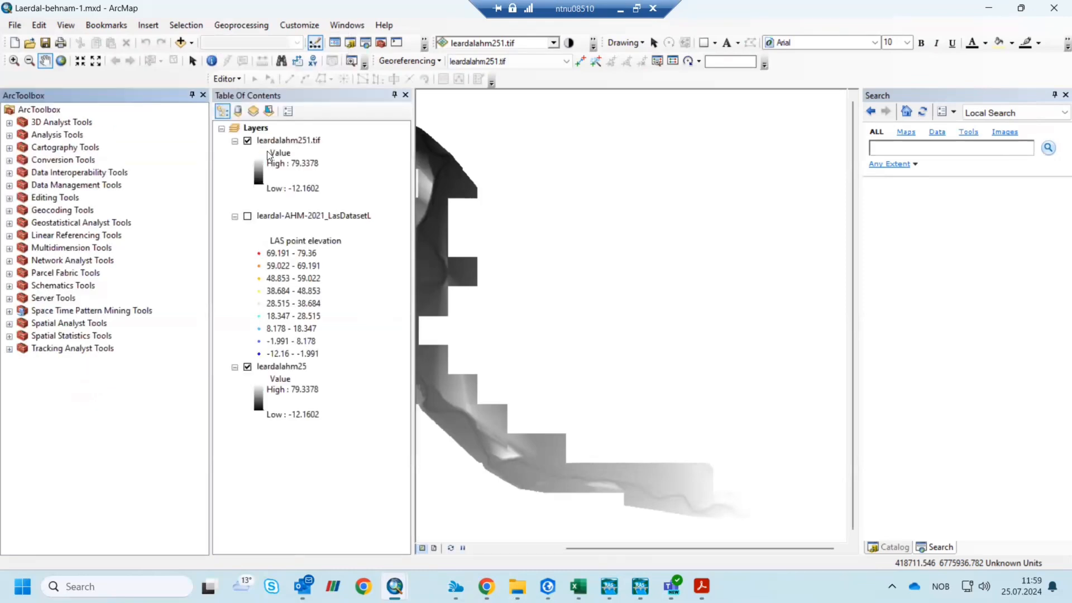
{"action": "right_click", "coordinate": [40, 110]}
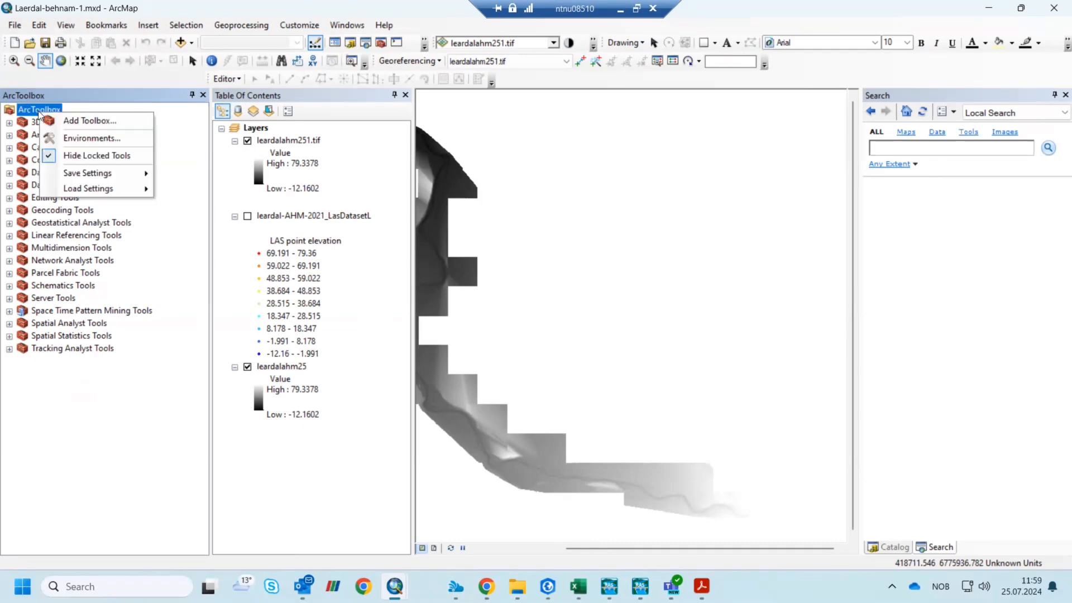
{"action": "left_click", "coordinate": [80, 122]}
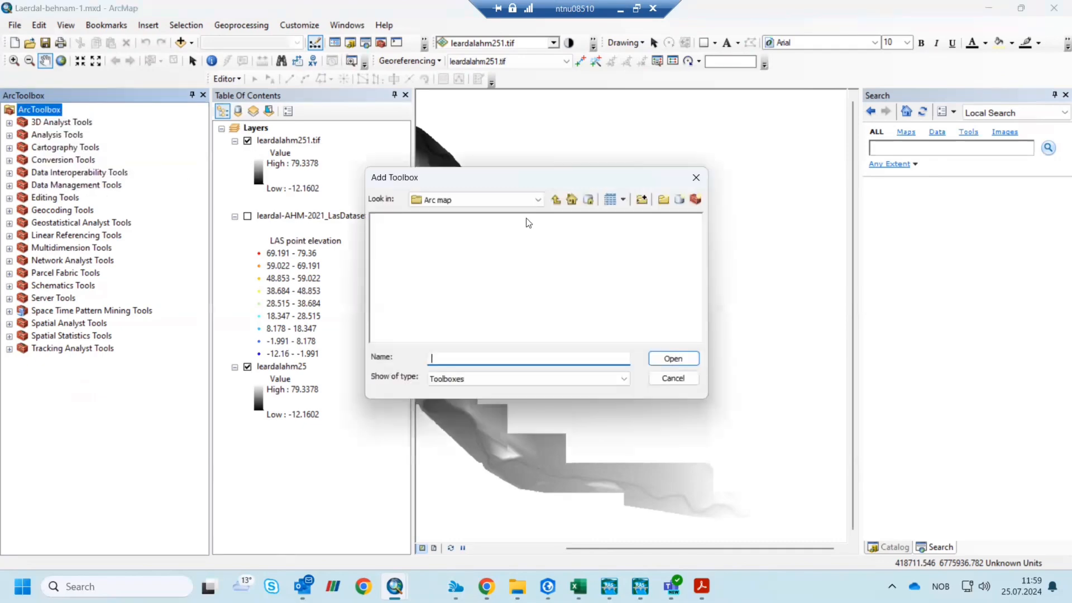
- Add all four LAStools toolboxes (LAStools, Pipelines, Pipelines MB and Production) from the ArcGIS_toolbox folder under E:\lardal data\knut data\LAStools
{"action": "left_click", "coordinate": [540, 197]}
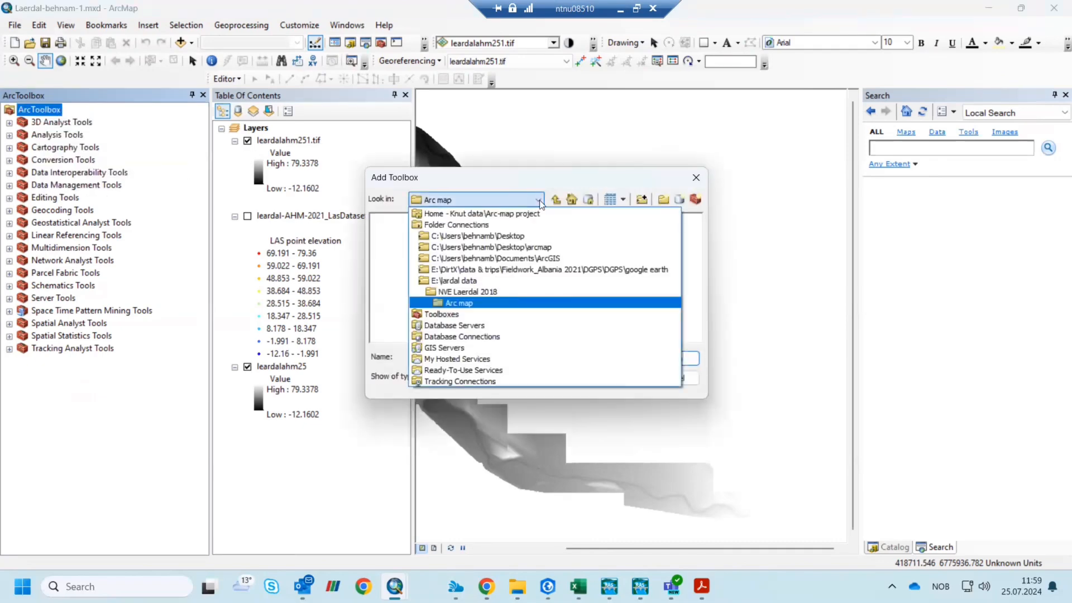
{"action": "left_click", "coordinate": [488, 281]}
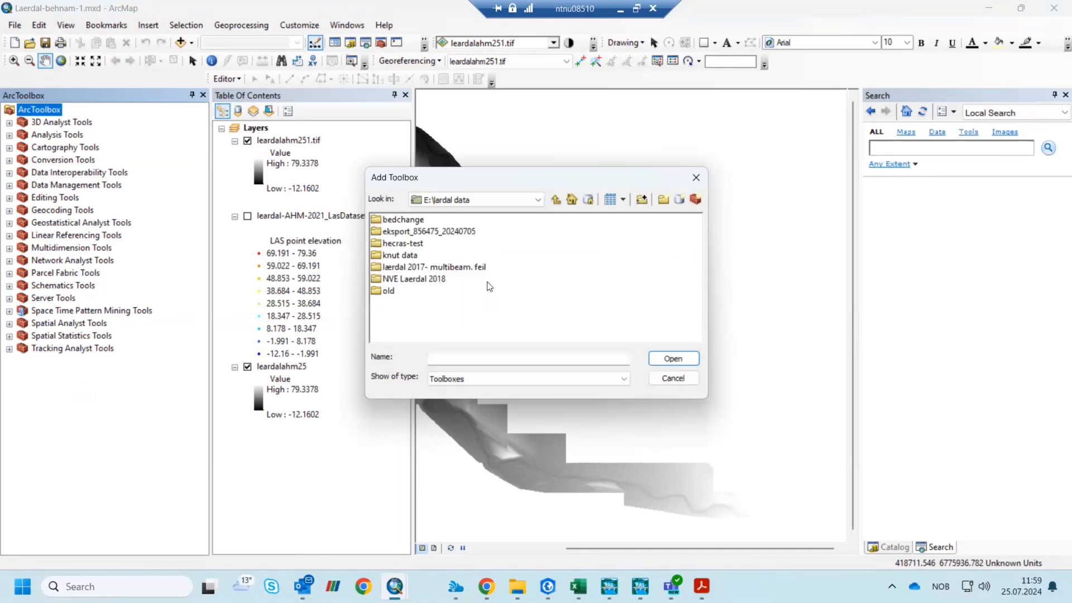
{"action": "double_click", "coordinate": [411, 255]}
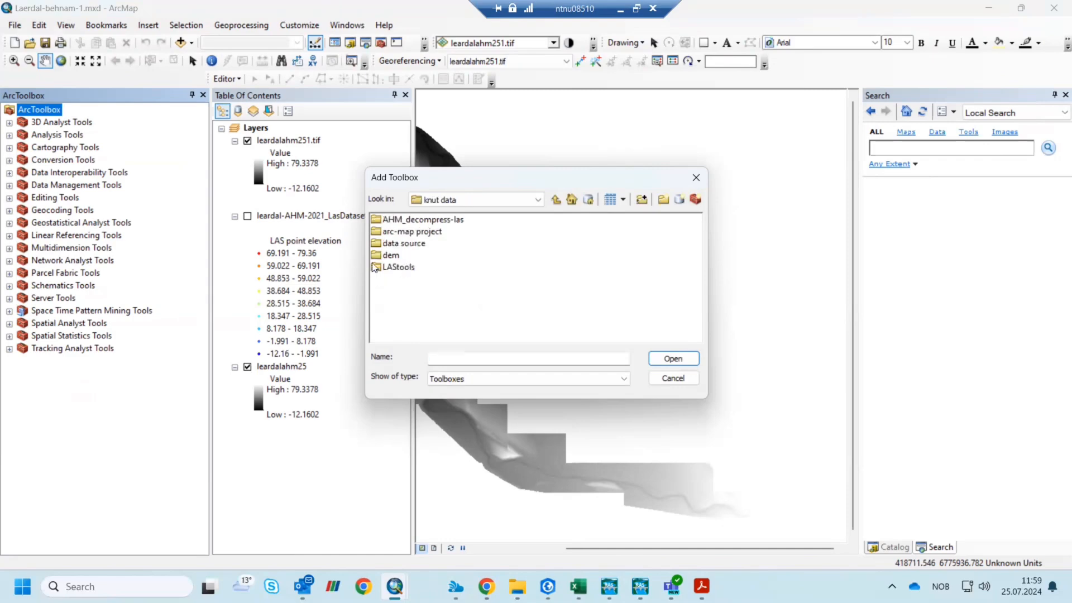
{"action": "double_click", "coordinate": [407, 268]}
{"action": "double_click", "coordinate": [396, 221]}
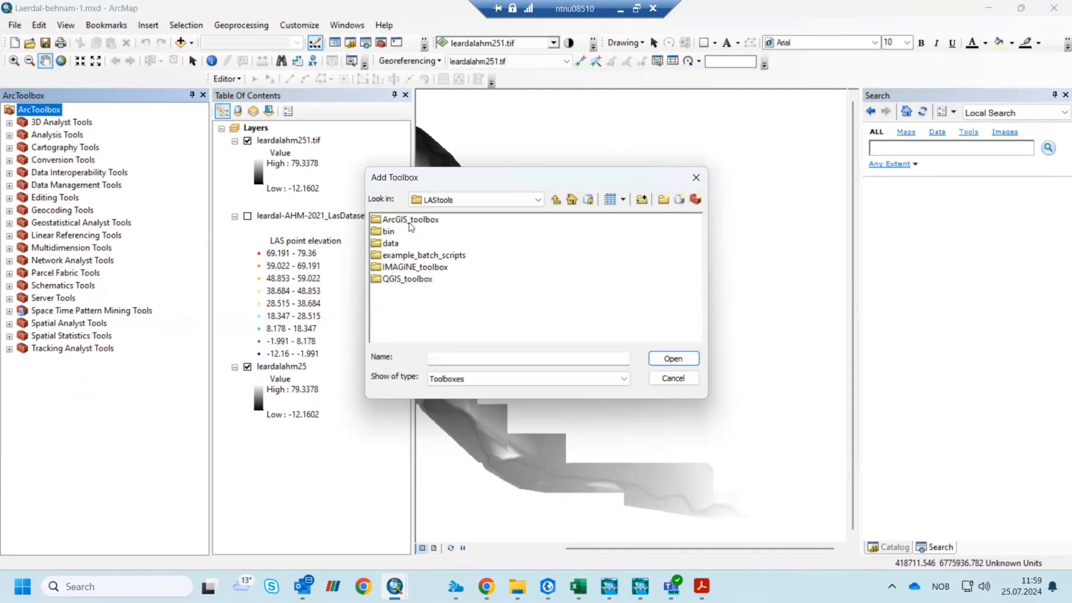
{"action": "double_click", "coordinate": [431, 219]}
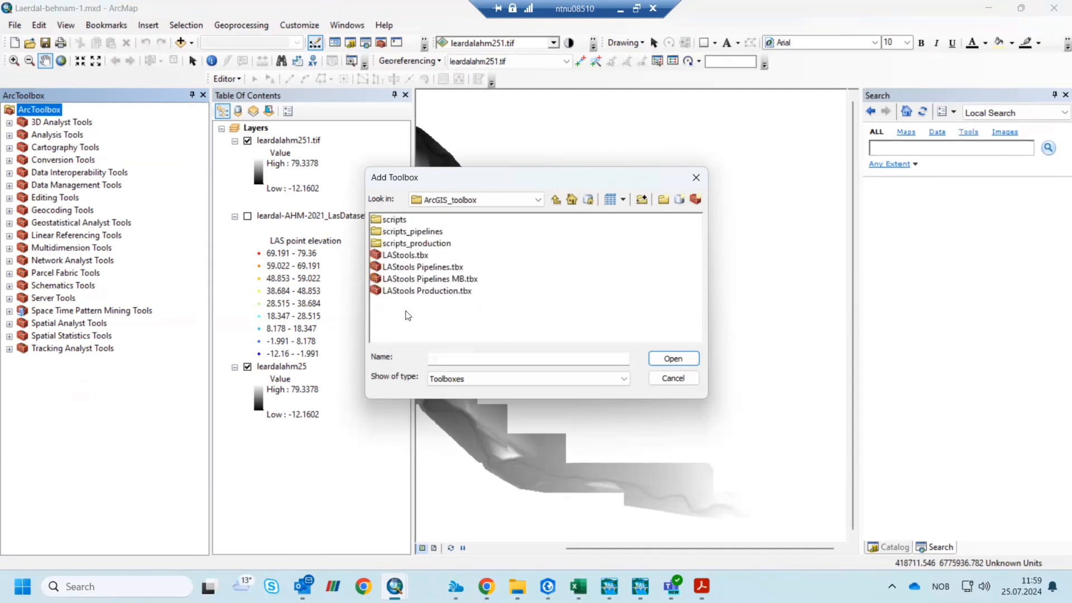
{"action": "left_click_drag", "start_coordinate": [405, 311], "coordinate": [444, 253]}
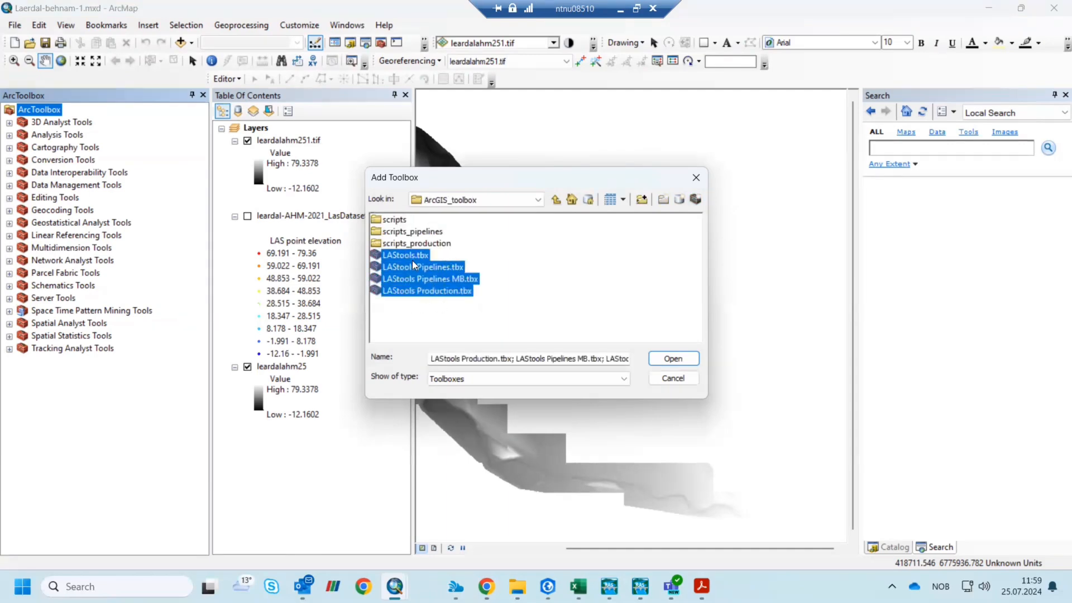
{"action": "left_click", "coordinate": [672, 359]}
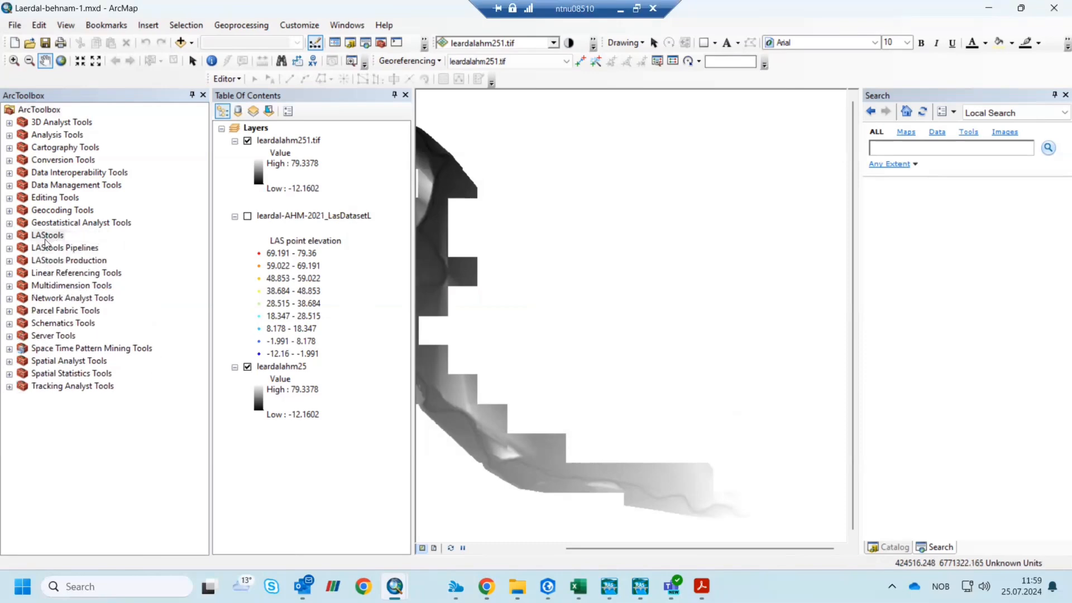
- Open the laszip tool from the LAStools toolbox, review its input, output format and environment settings, and close it without running
{"action": "left_click", "coordinate": [9, 235]}
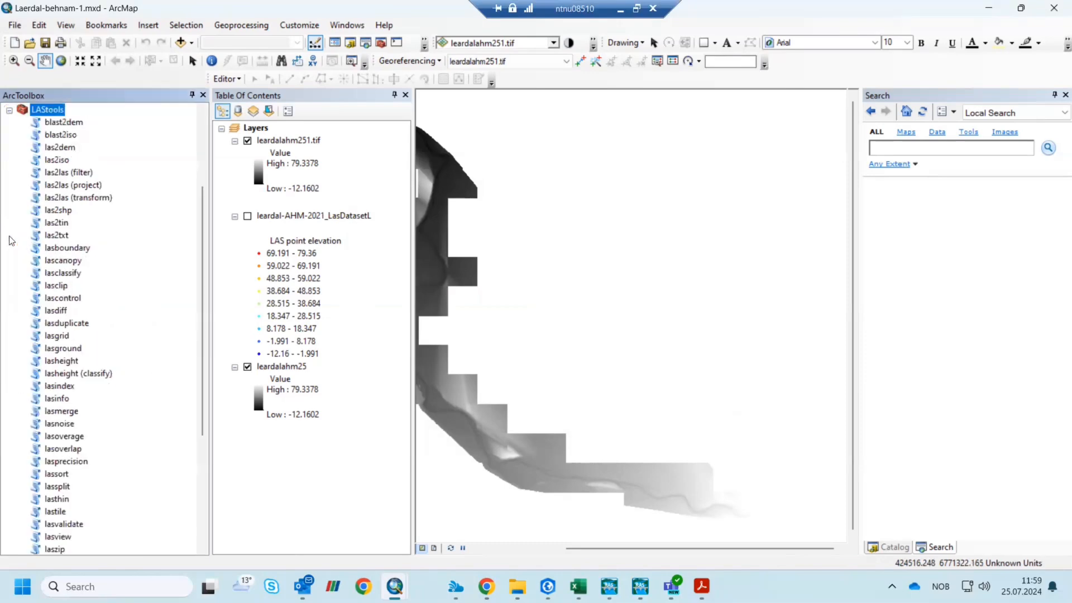
{"action": "double_click", "coordinate": [55, 549]}
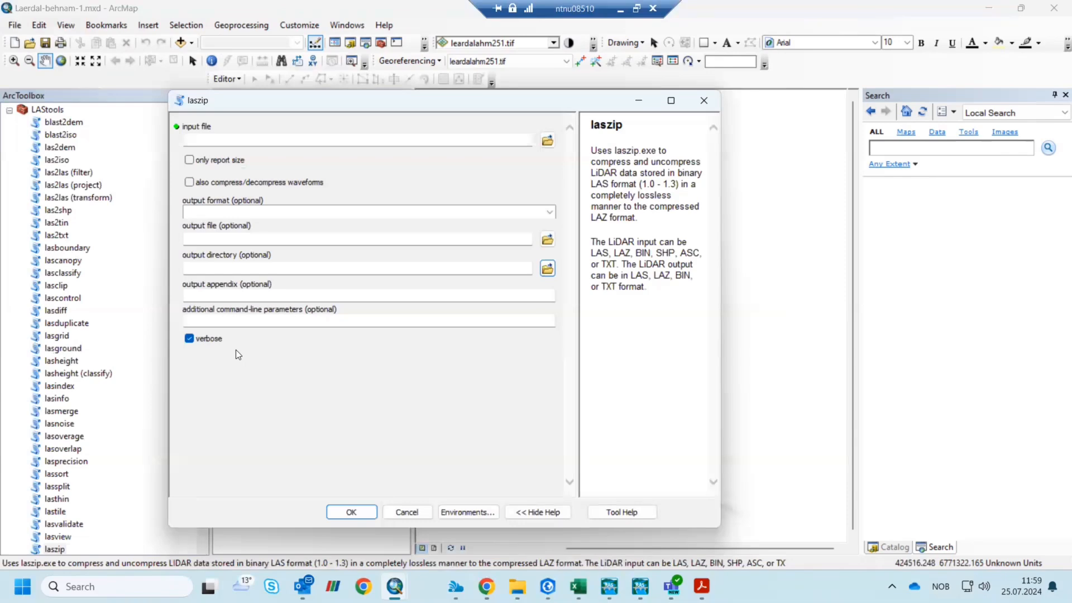
{"action": "left_click", "coordinate": [547, 140]}
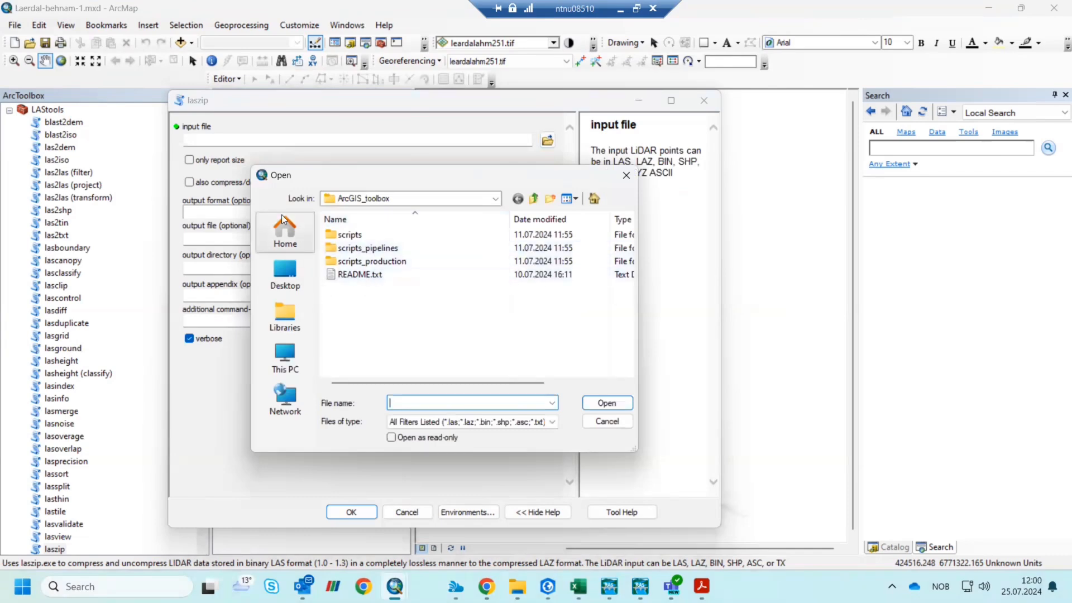
{"action": "left_click", "coordinate": [626, 175]}
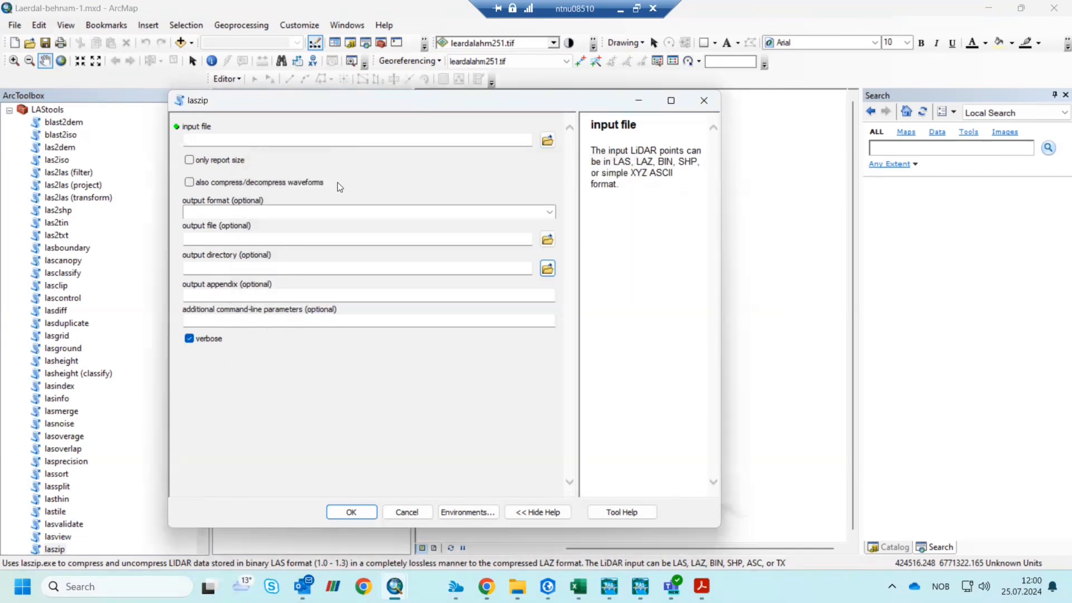
{"action": "left_click", "coordinate": [252, 212]}
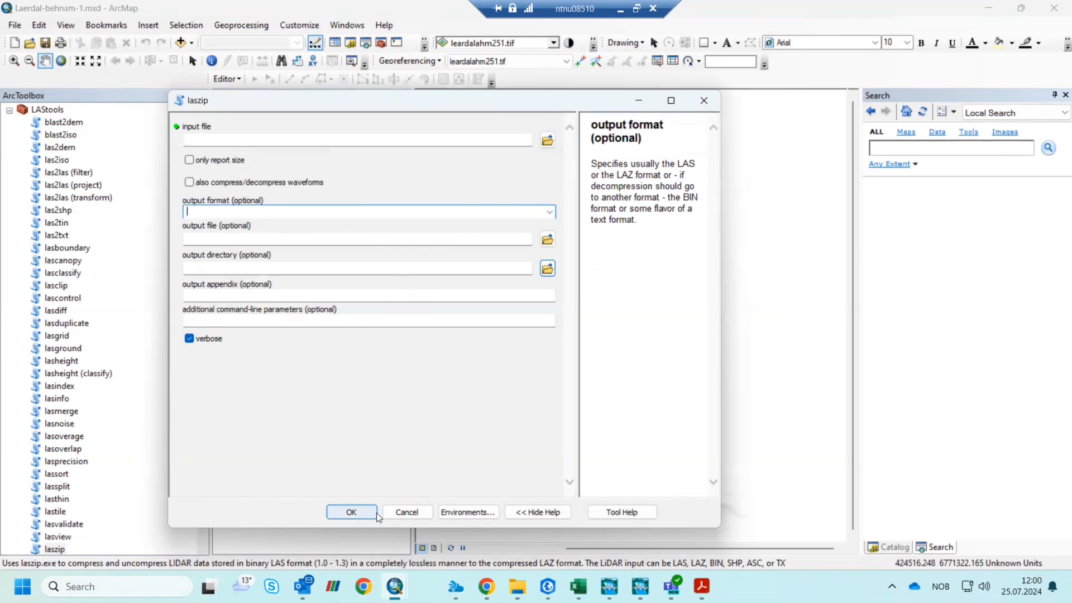
{"action": "left_click", "coordinate": [467, 512]}
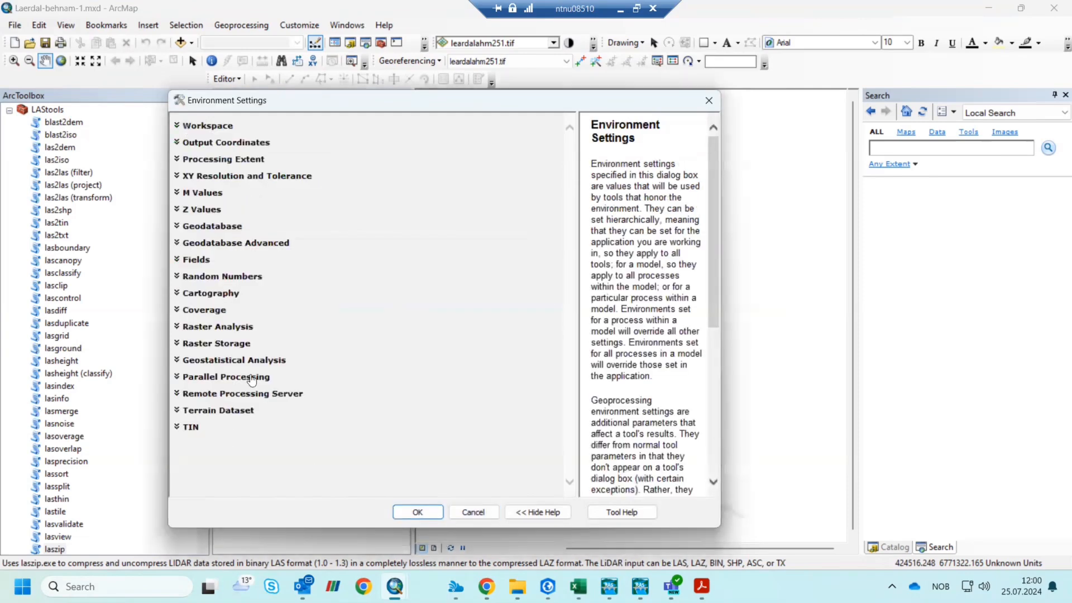
{"action": "left_click", "coordinate": [484, 513]}
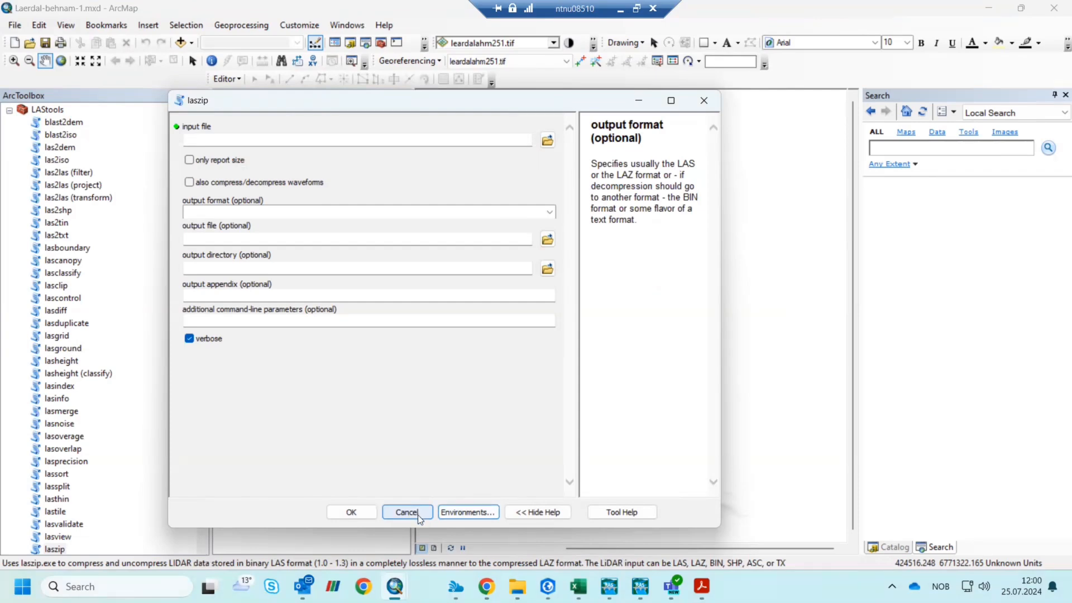
{"action": "left_click", "coordinate": [418, 513]}
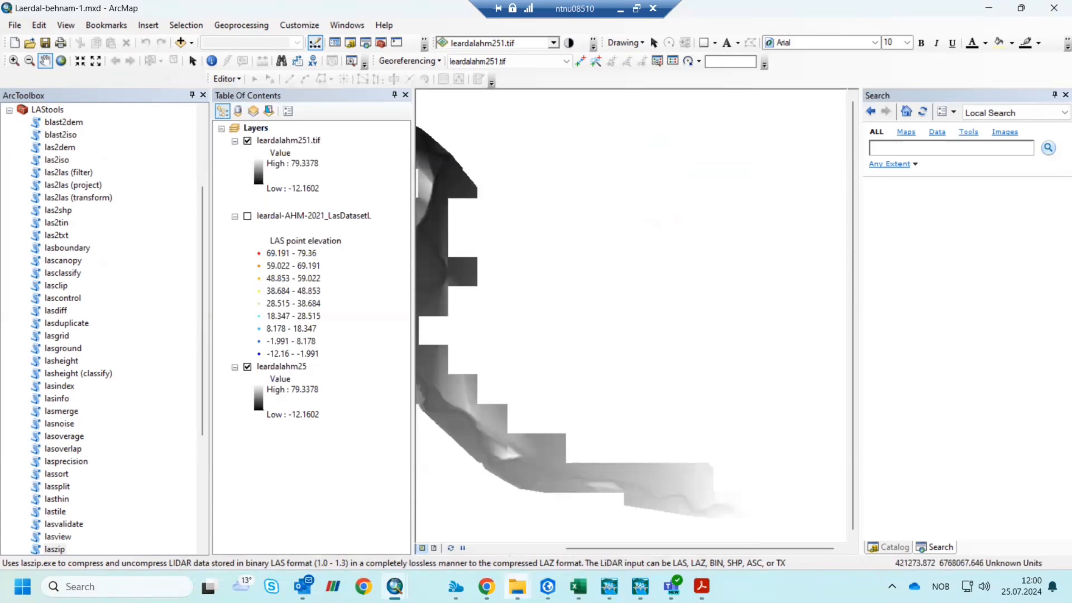
- Switch to File Explorer and open the bin folder of the extracted LAStools inside knut data
{"action": "mouse_move", "coordinate": [516, 586]}
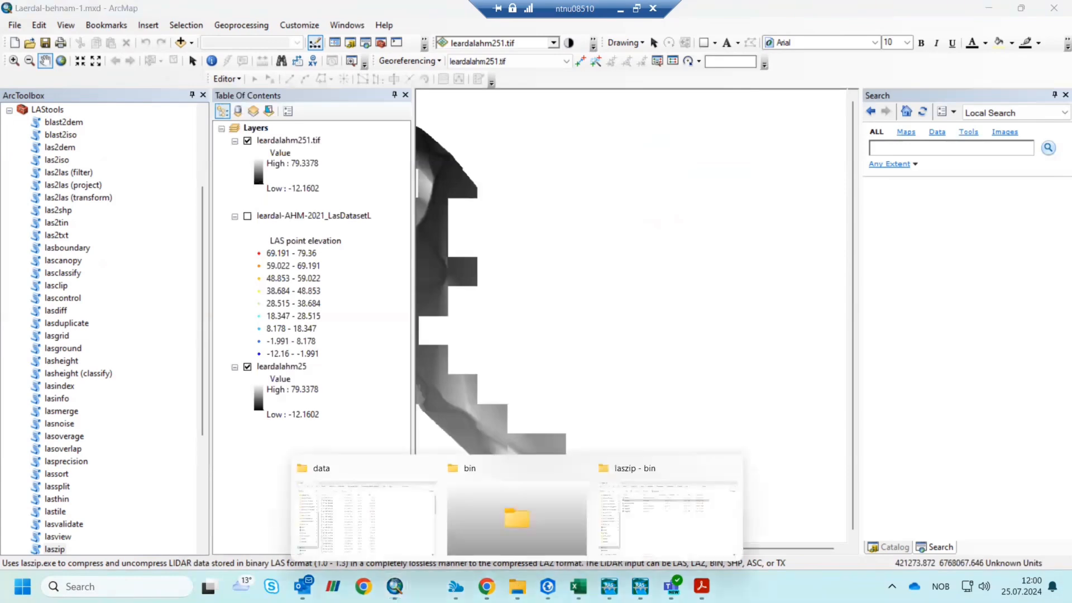
{"action": "mouse_move", "coordinate": [691, 509]}
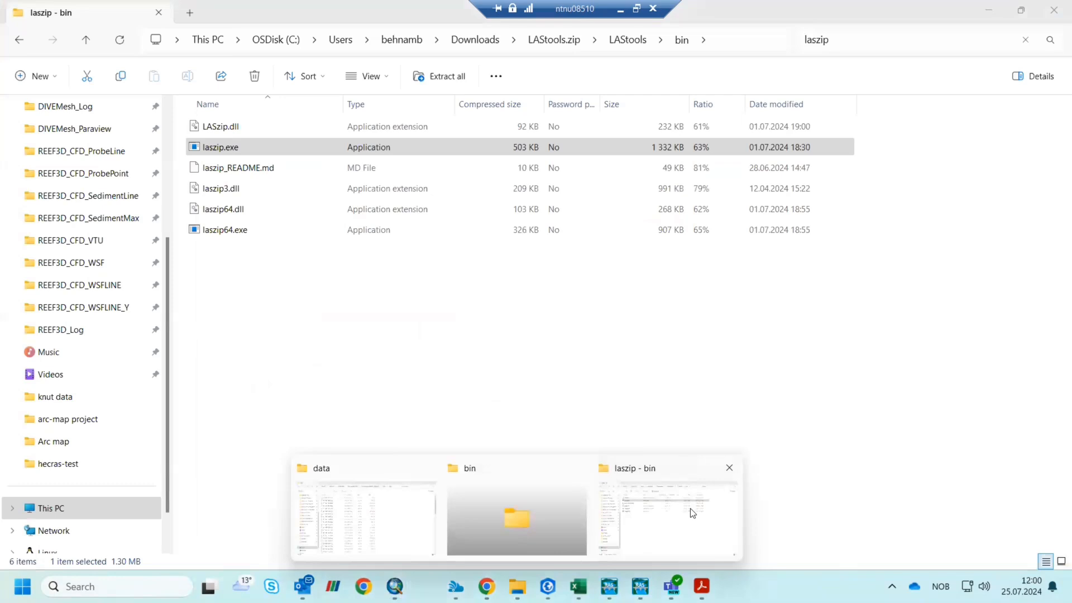
{"action": "left_click", "coordinate": [689, 508]}
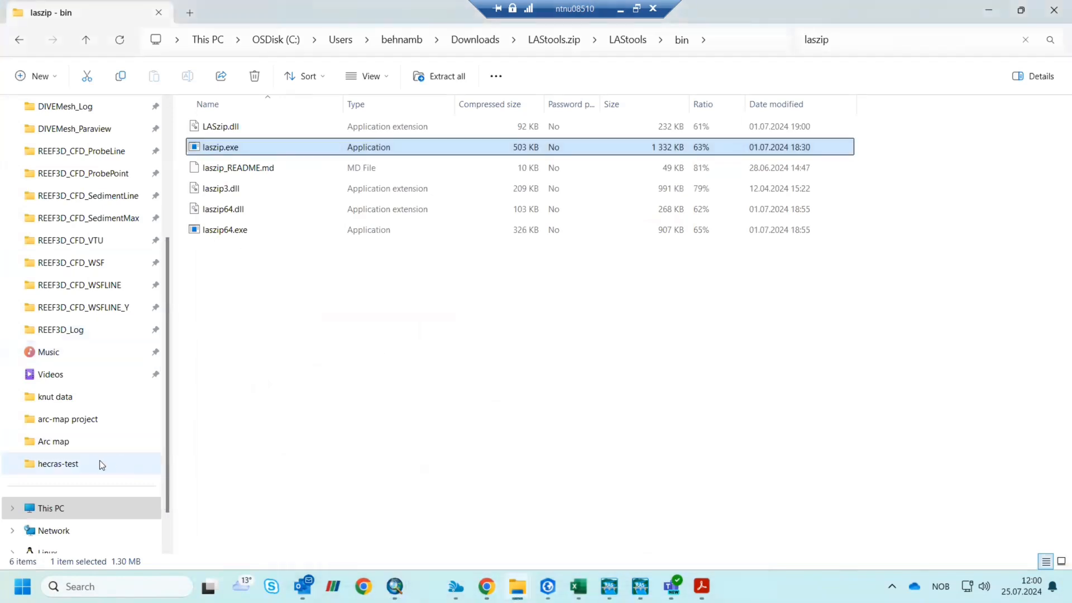
{"action": "left_click", "coordinate": [55, 398]}
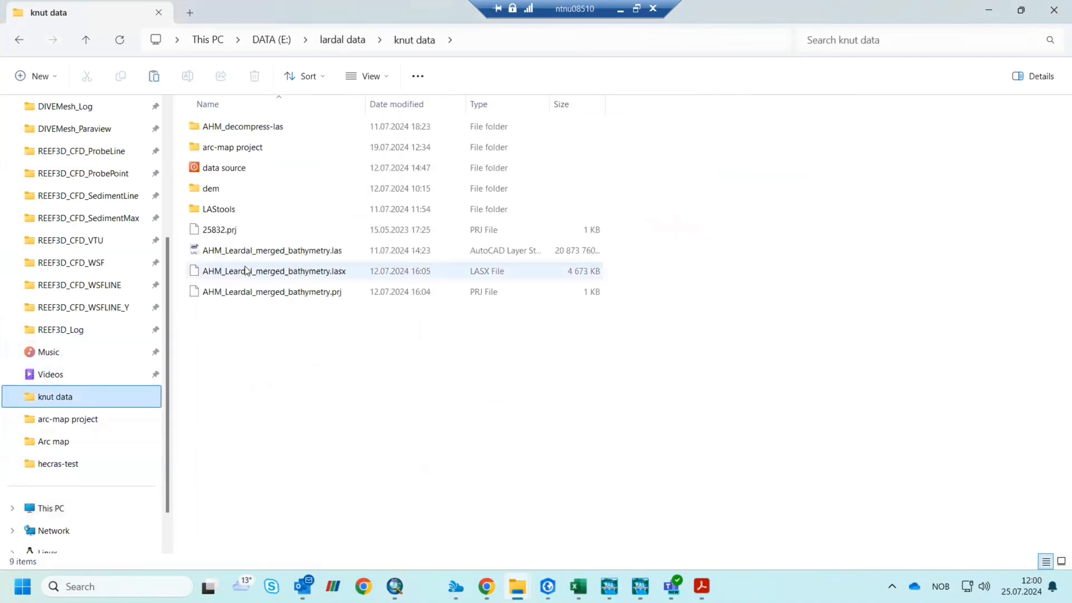
{"action": "double_click", "coordinate": [227, 211]}
{"action": "double_click", "coordinate": [221, 129]}
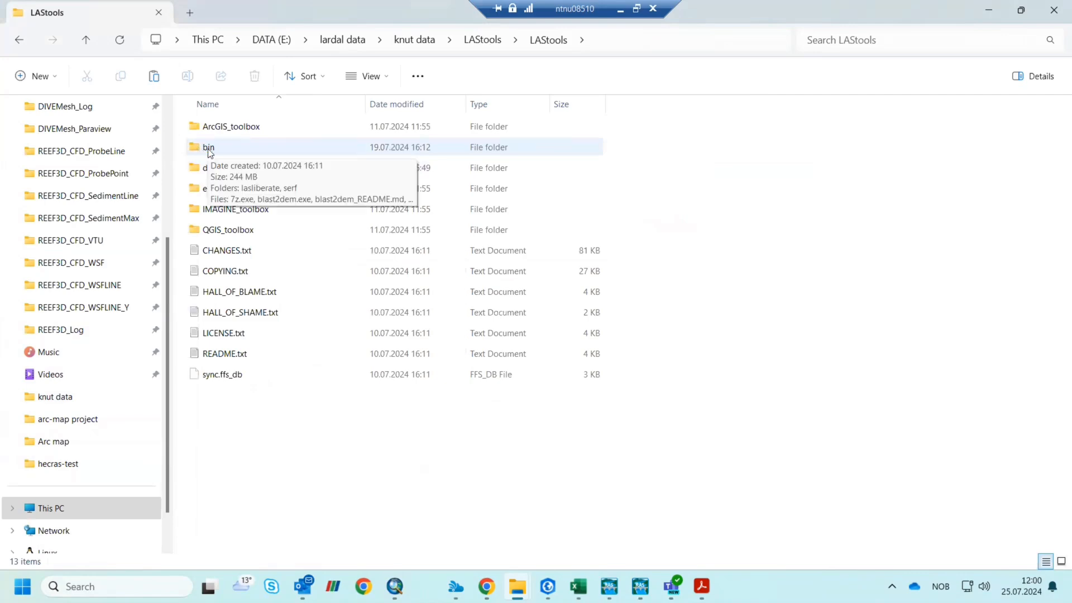
{"action": "double_click", "coordinate": [240, 148]}
- Search the bin folder for "laszip" and launch laszip.exe
{"action": "left_click", "coordinate": [896, 38]}
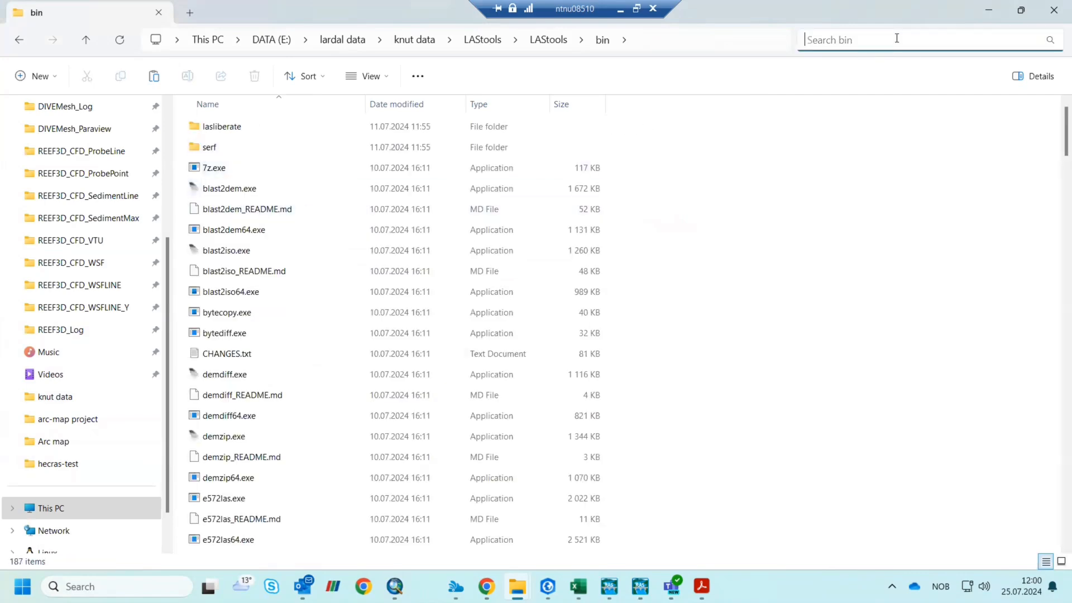
{"action": "type", "text": "laszip"}
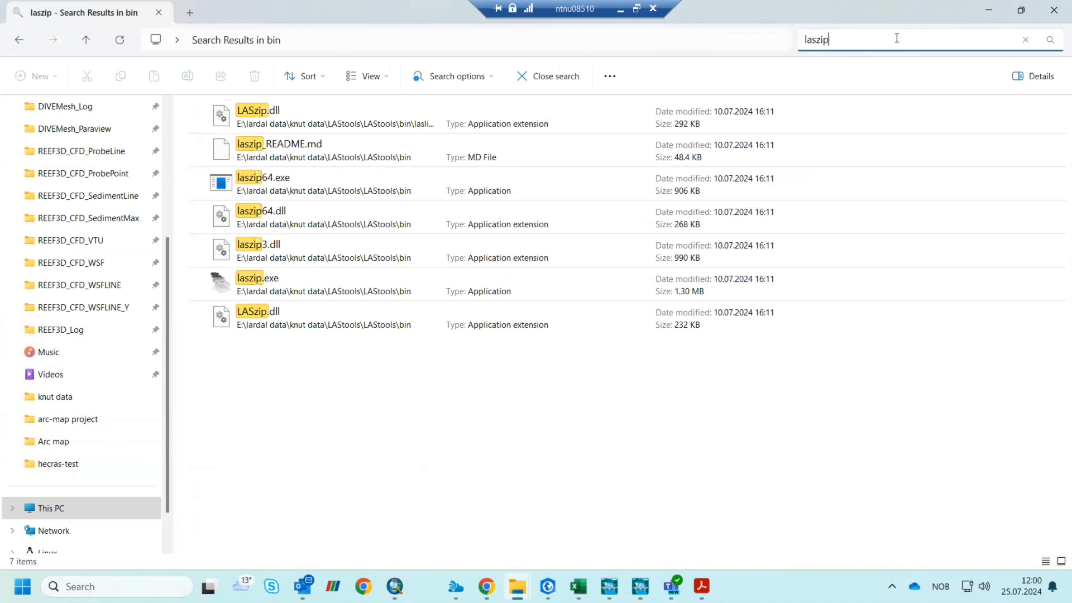
{"action": "left_click", "coordinate": [289, 290]}
{"action": "double_click", "coordinate": [288, 290]}
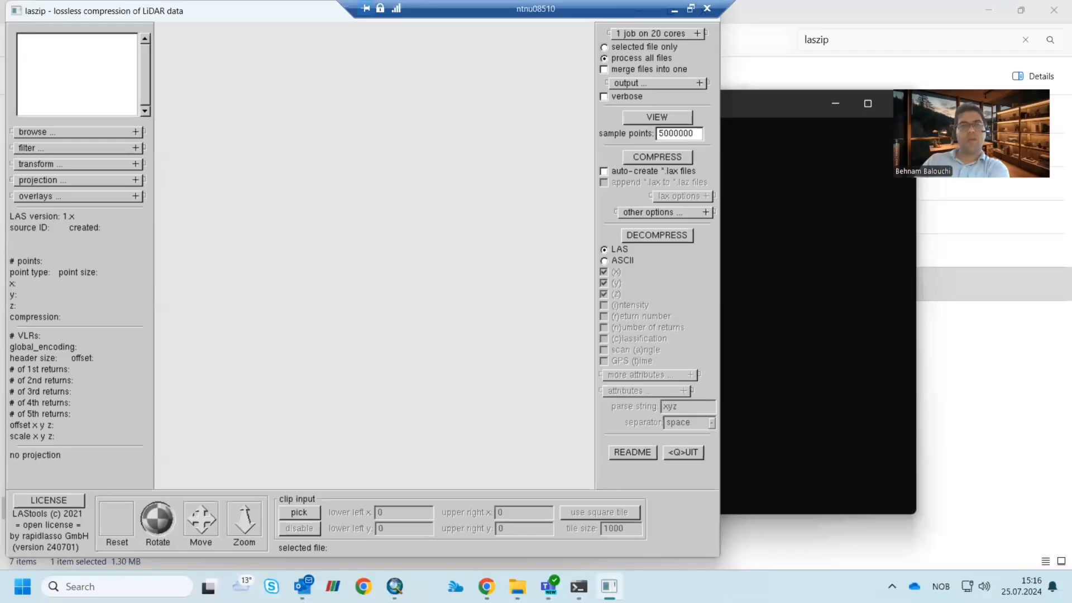
- Browse in laszip to laerdal-data, laerdal 2017- multibeam-feil, LAZ--eksport_874024_20240725\5060\data, and load 32-1-487-160-33.laz
{"action": "left_click", "coordinate": [134, 132]}
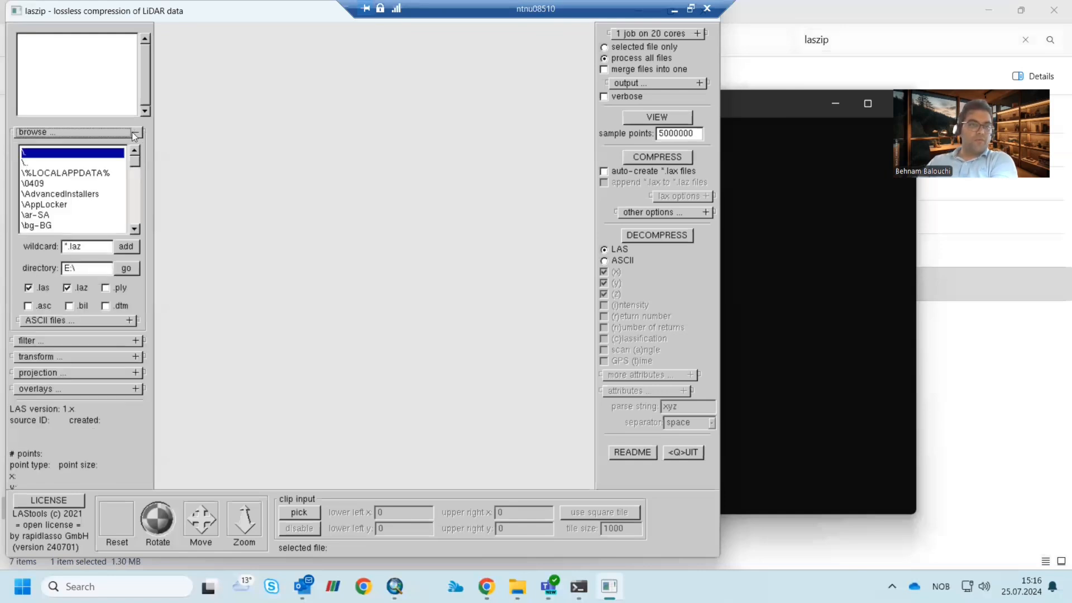
{"action": "left_click", "coordinate": [127, 268]}
{"action": "scroll", "coordinate": [134, 194], "scroll_direction": "down", "scroll_amount": 2}
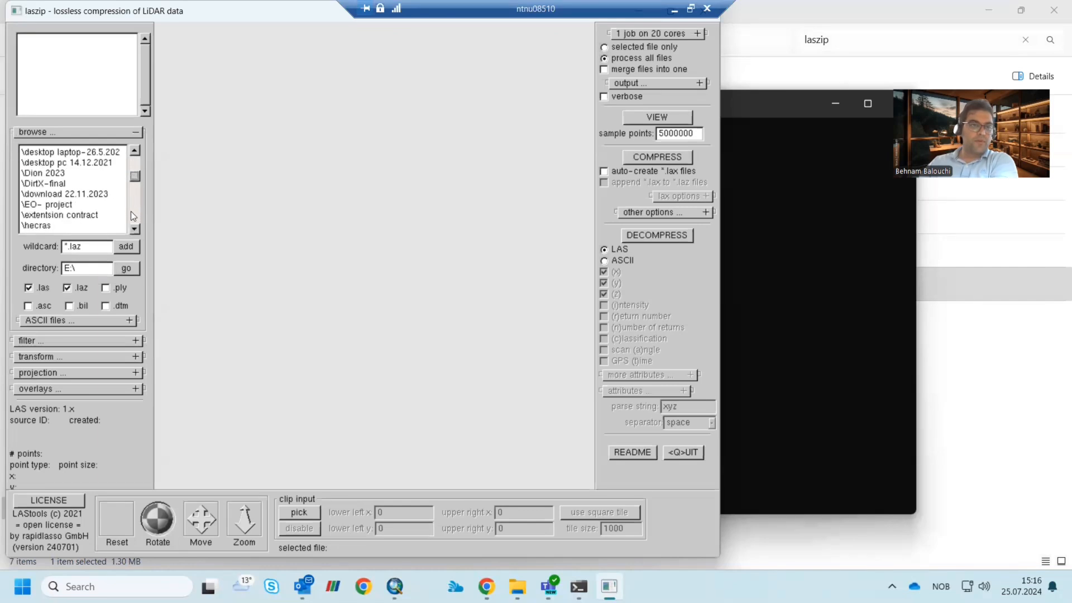
{"action": "scroll", "coordinate": [132, 214], "scroll_direction": "down", "scroll_amount": 3}
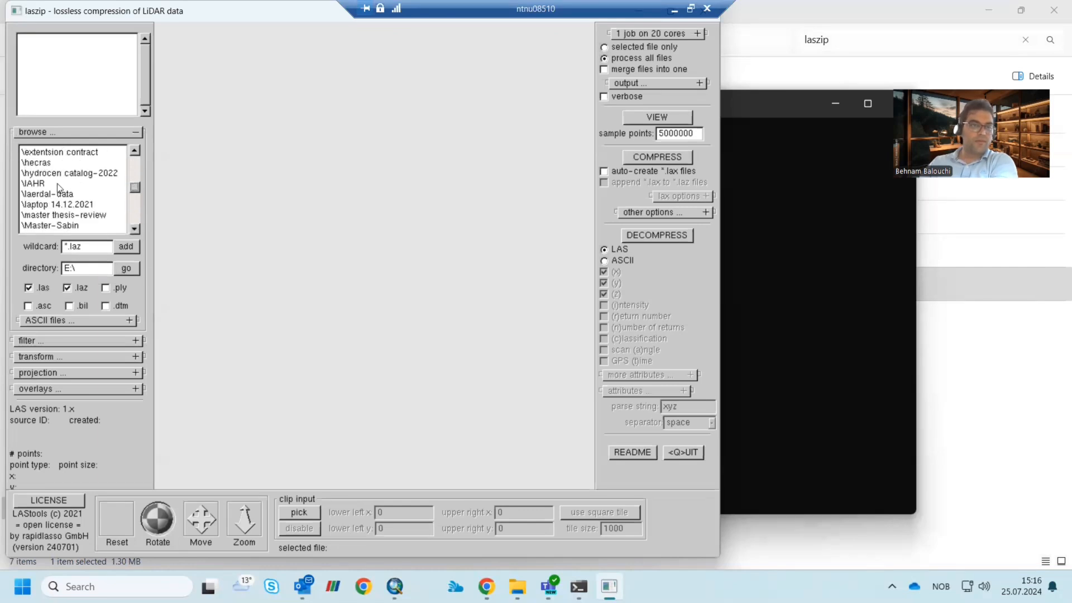
{"action": "double_click", "coordinate": [60, 195]}
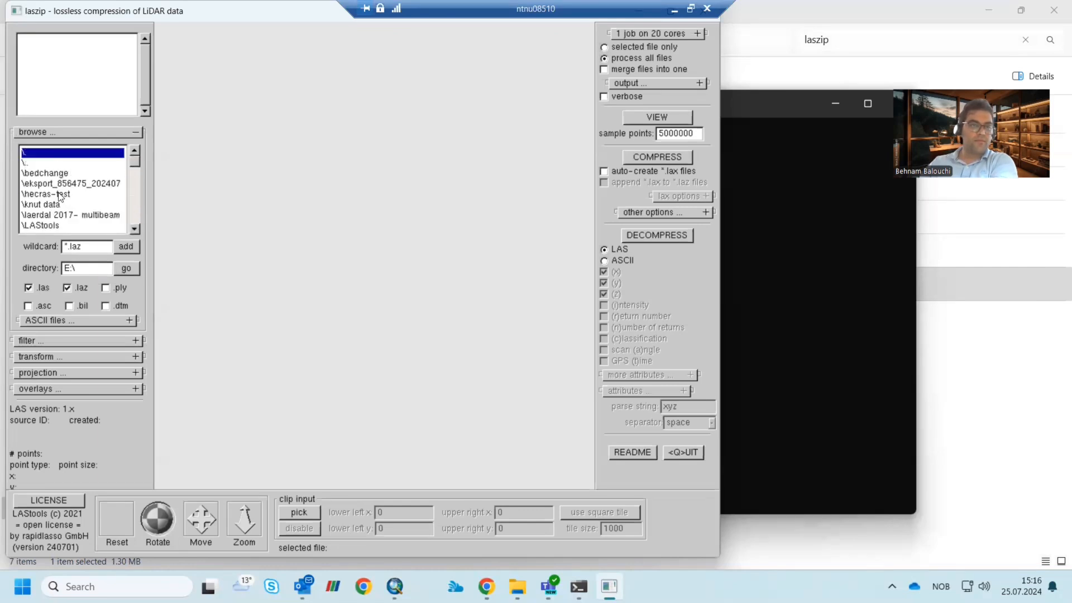
{"action": "double_click", "coordinate": [59, 216]}
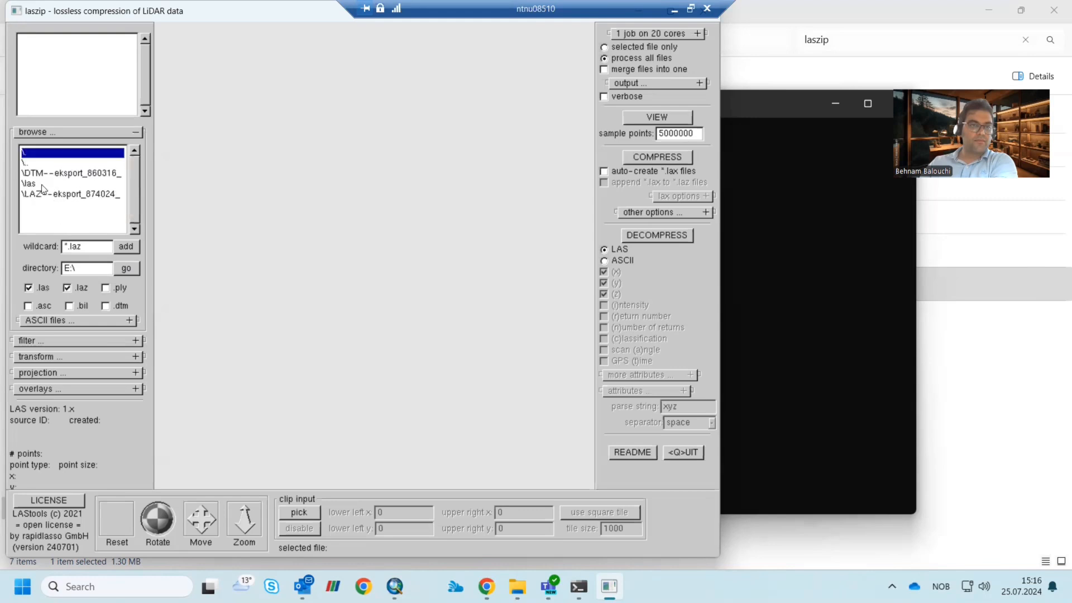
{"action": "double_click", "coordinate": [43, 195]}
{"action": "left_click", "coordinate": [41, 176]}
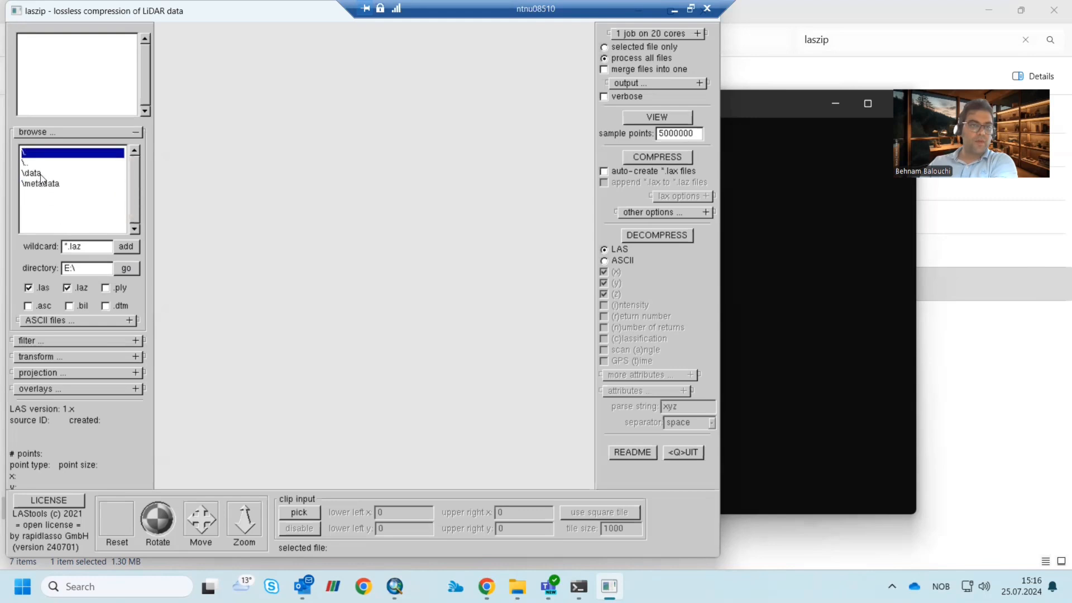
{"action": "double_click", "coordinate": [42, 175]}
{"action": "left_click", "coordinate": [105, 175]}
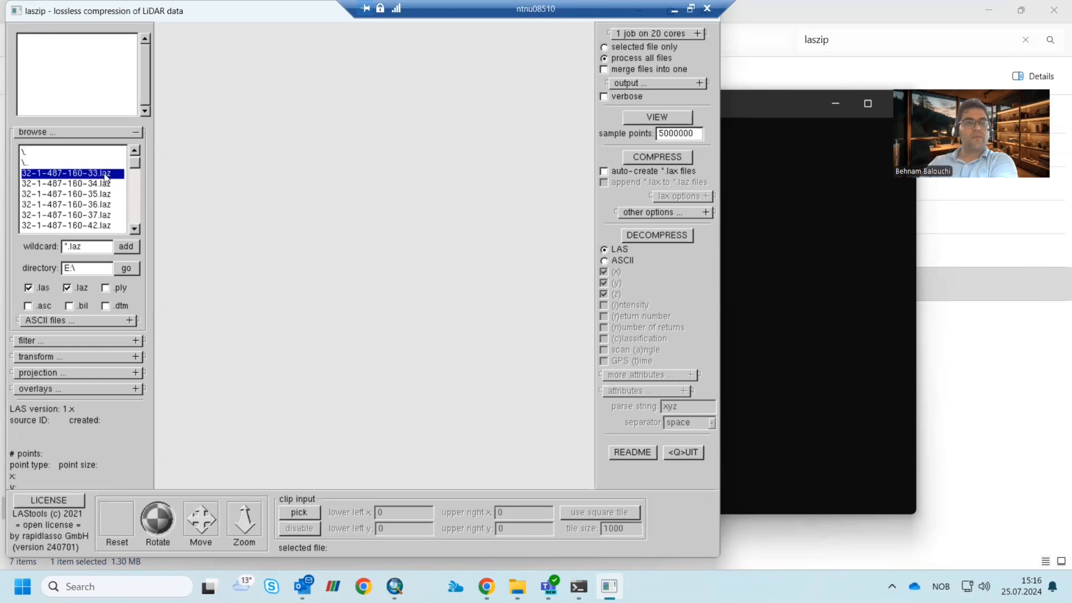
{"action": "double_click", "coordinate": [105, 177]}
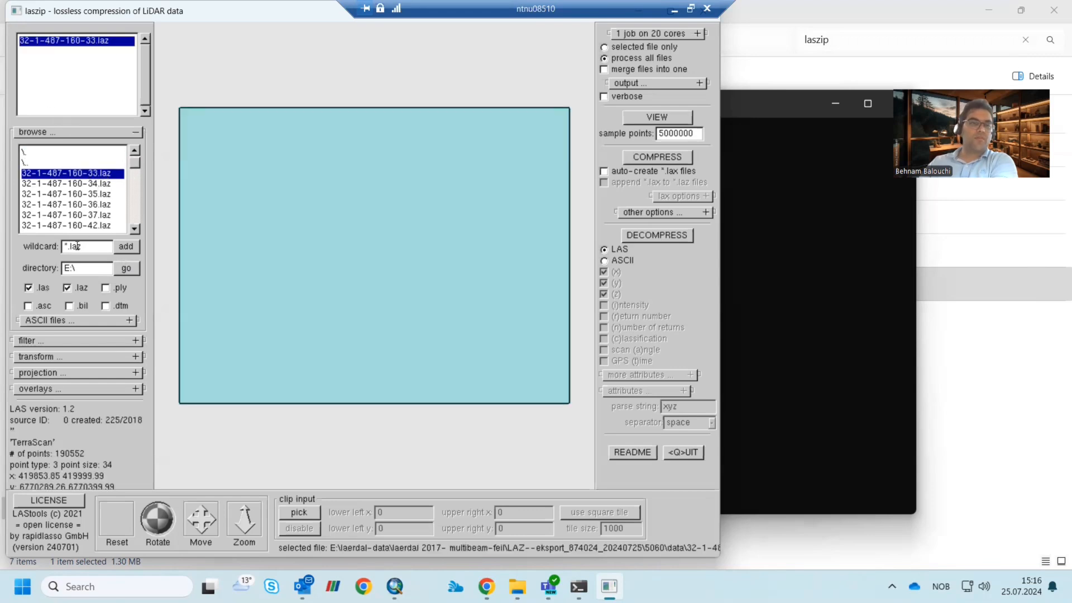
- Add all files in the folder matching the *.laz wildcard and select 32-1-487-160-42.laz in the loaded file list
{"action": "left_click_drag", "start_coordinate": [64, 246], "coordinate": [68, 249]}
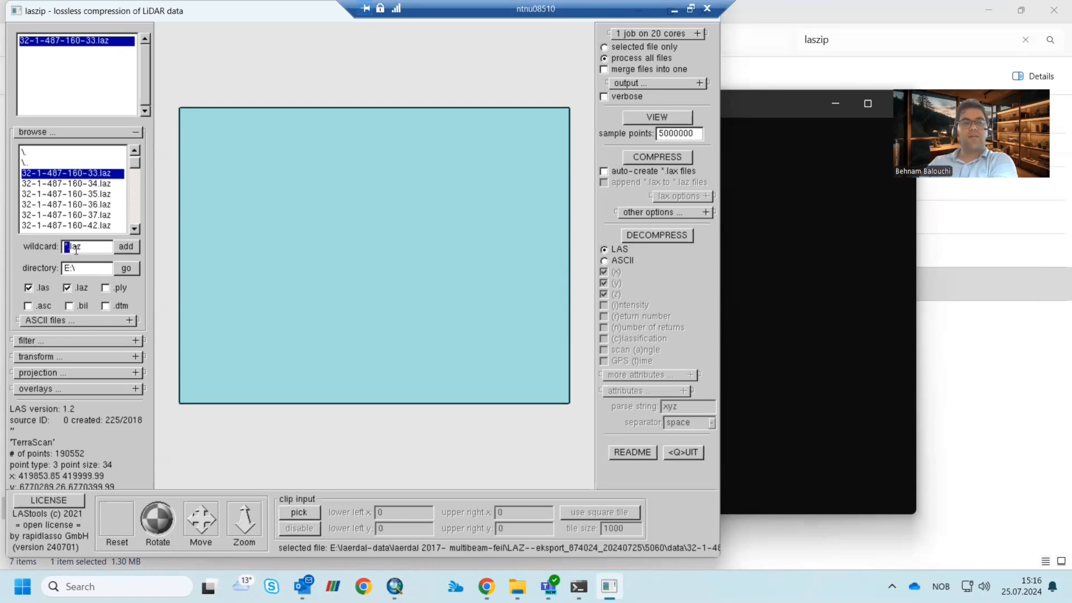
{"action": "left_click", "coordinate": [99, 169]}
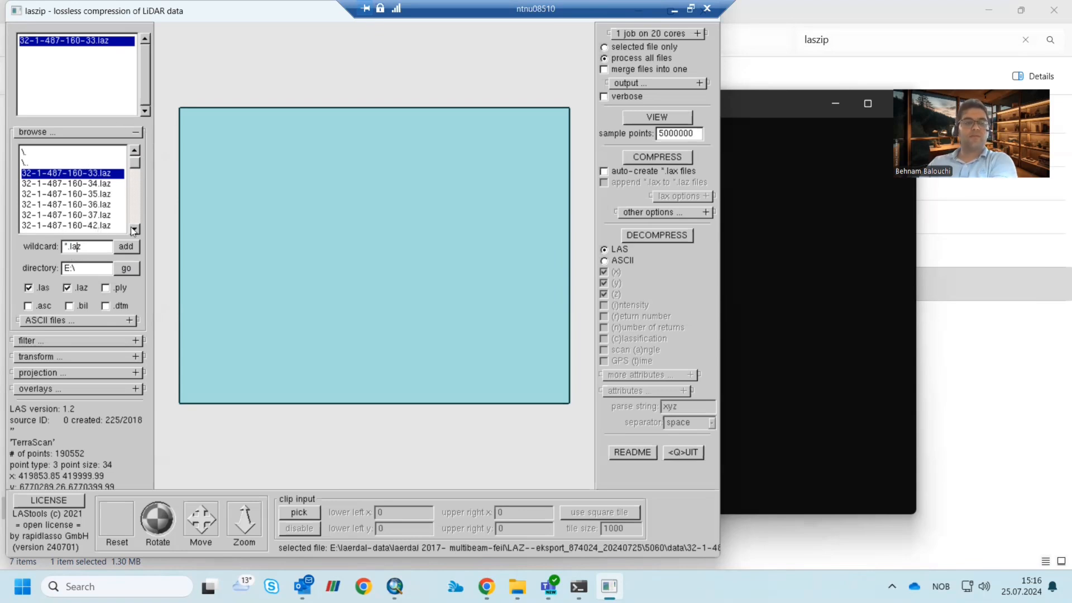
{"action": "left_click", "coordinate": [129, 248]}
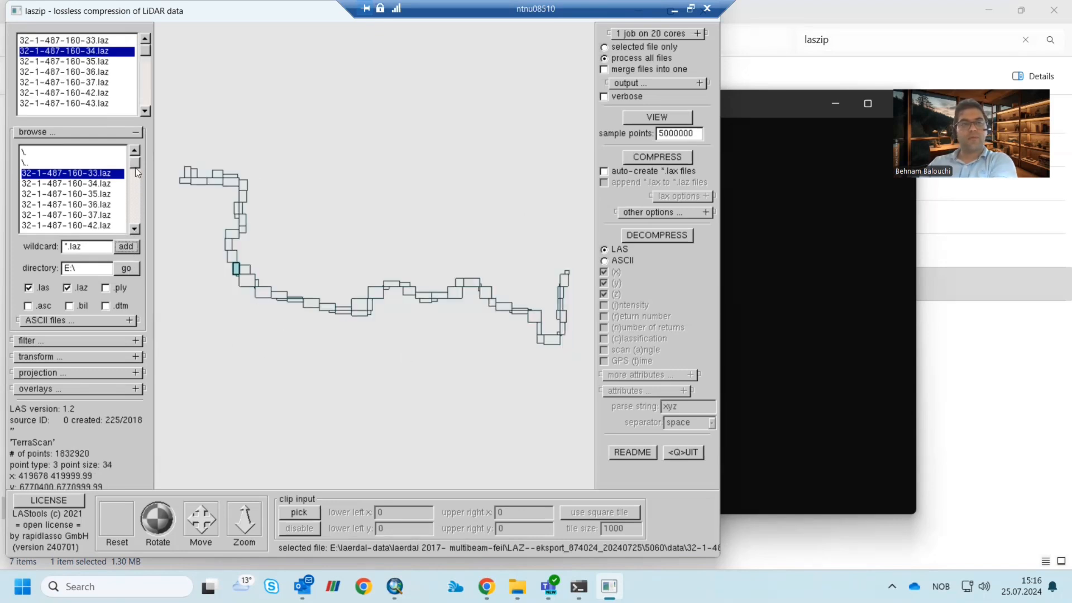
{"action": "left_click", "coordinate": [76, 94]}
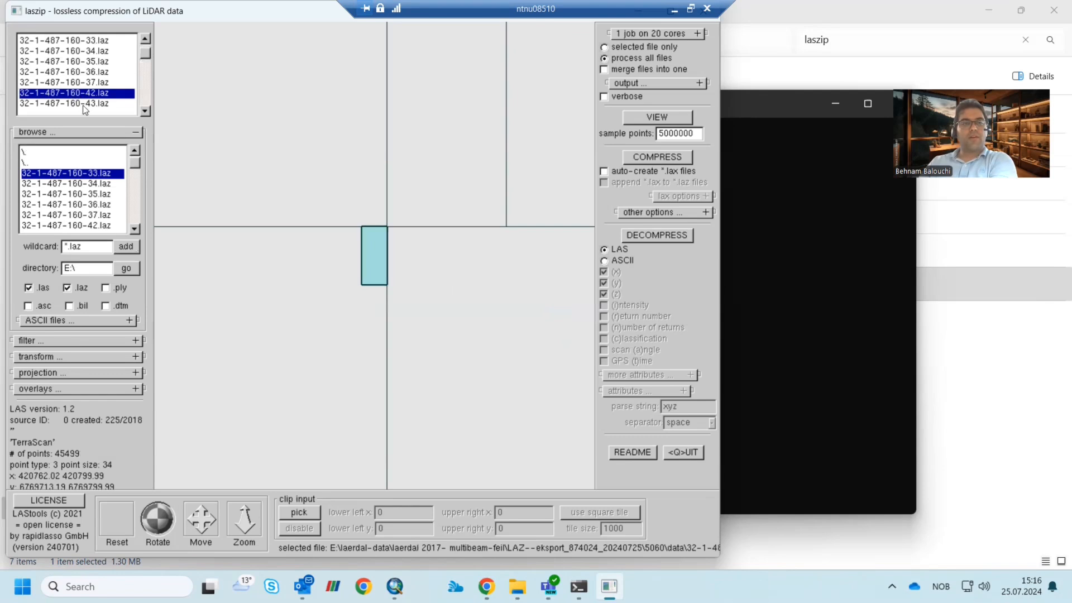
- Preview the extents of tiles 32-1-487-160-43.laz and 32-1-487-160-34.laz from the loaded file list
{"action": "left_click", "coordinate": [82, 105]}
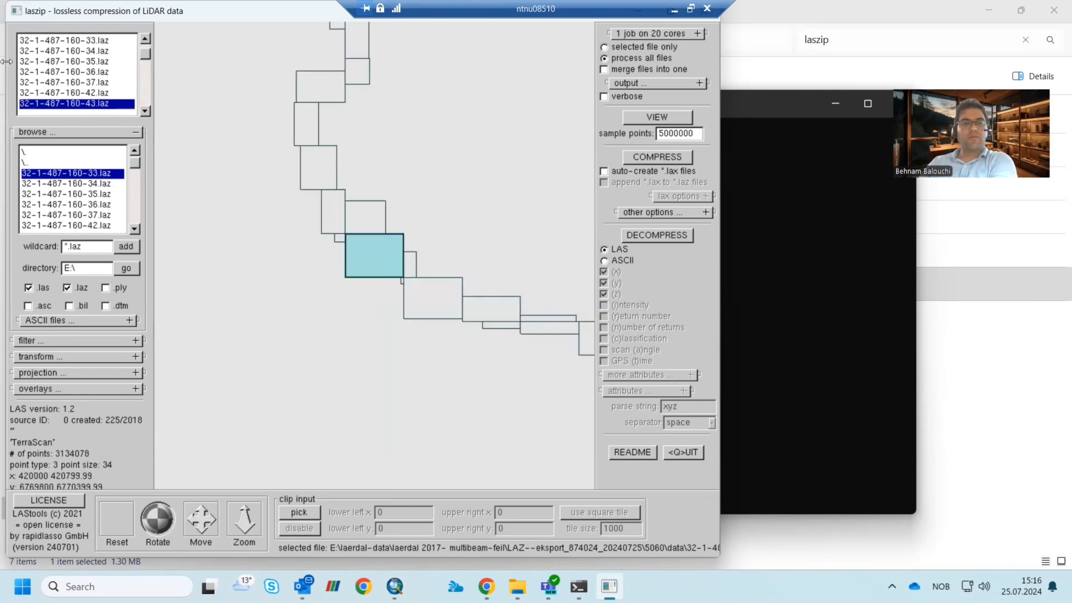
{"action": "left_click", "coordinate": [94, 51]}
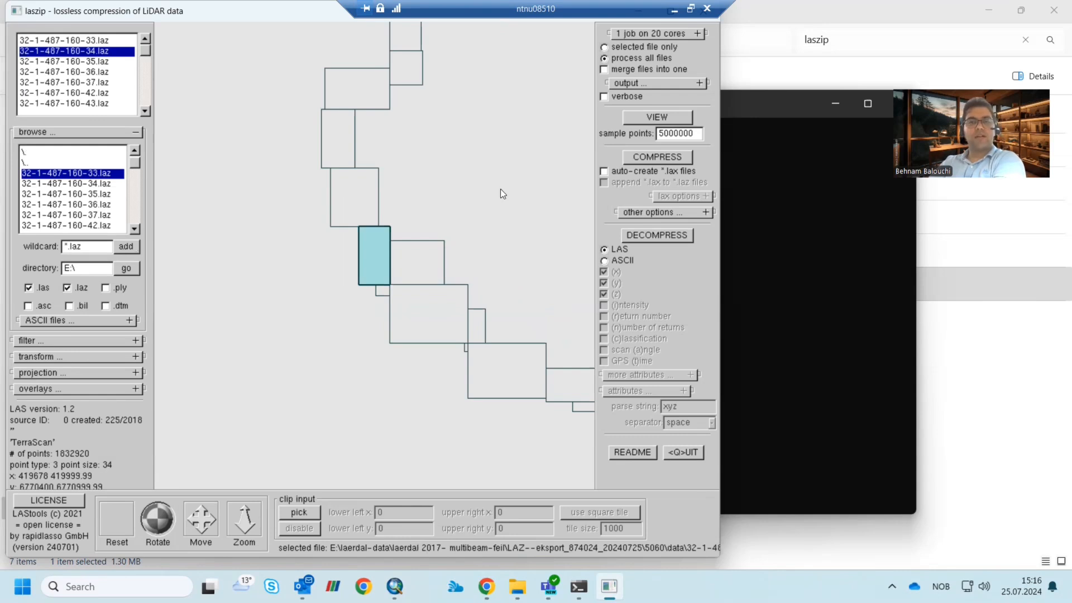
- Enable merging the files into one and set the output directory to the LAZ export's 5060\data folder
{"action": "left_click", "coordinate": [604, 68]}
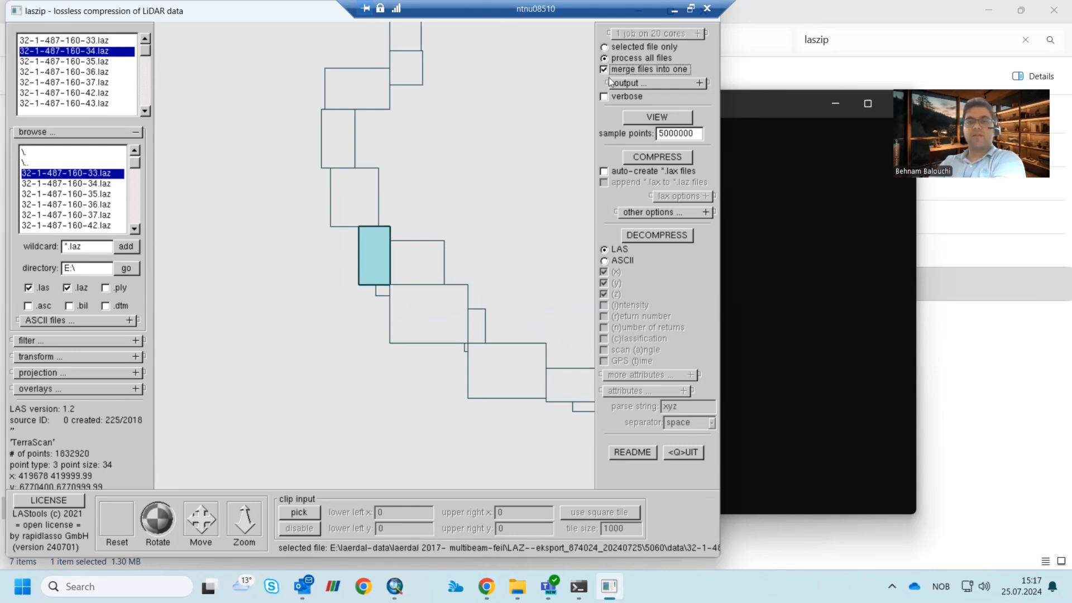
{"action": "left_click", "coordinate": [638, 83]}
{"action": "left_click", "coordinate": [622, 104]}
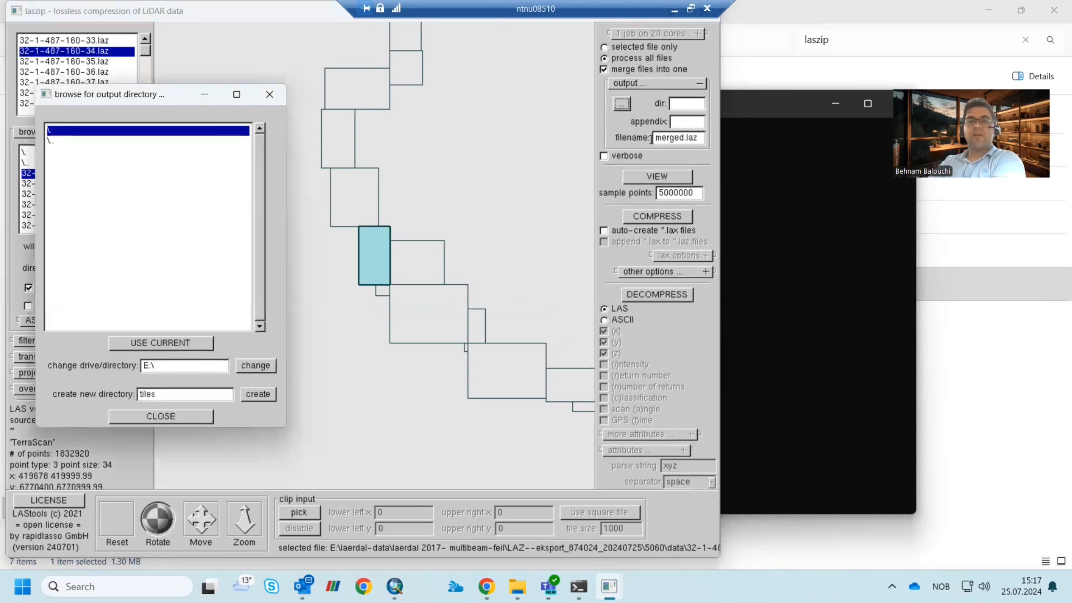
{"action": "left_click", "coordinate": [136, 343]}
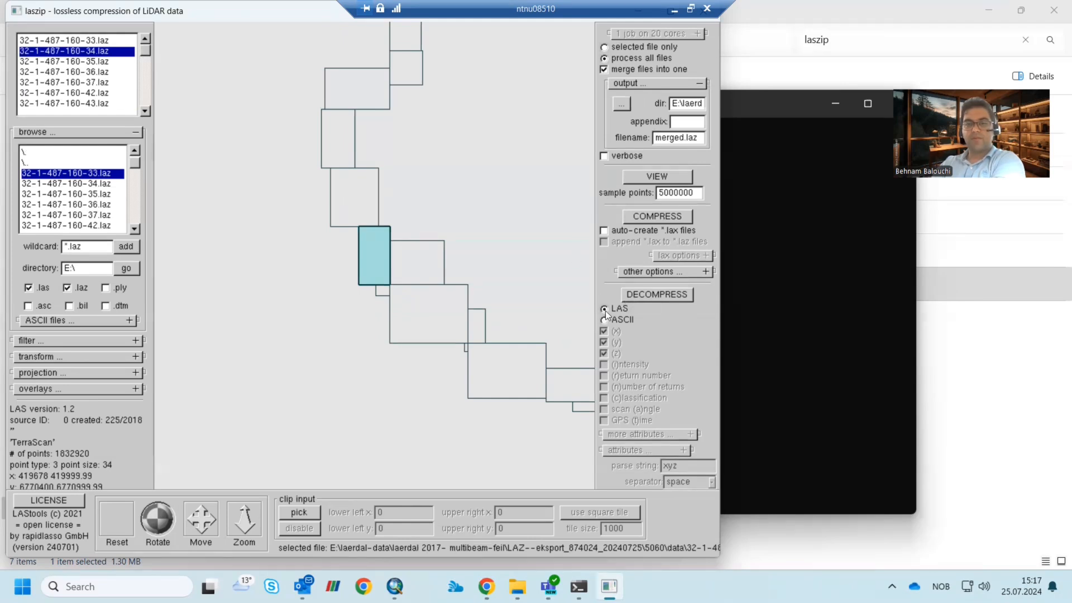
- Start decompressing all loaded LAZ files into a single merged.las in LAS format
{"action": "left_click", "coordinate": [661, 296]}
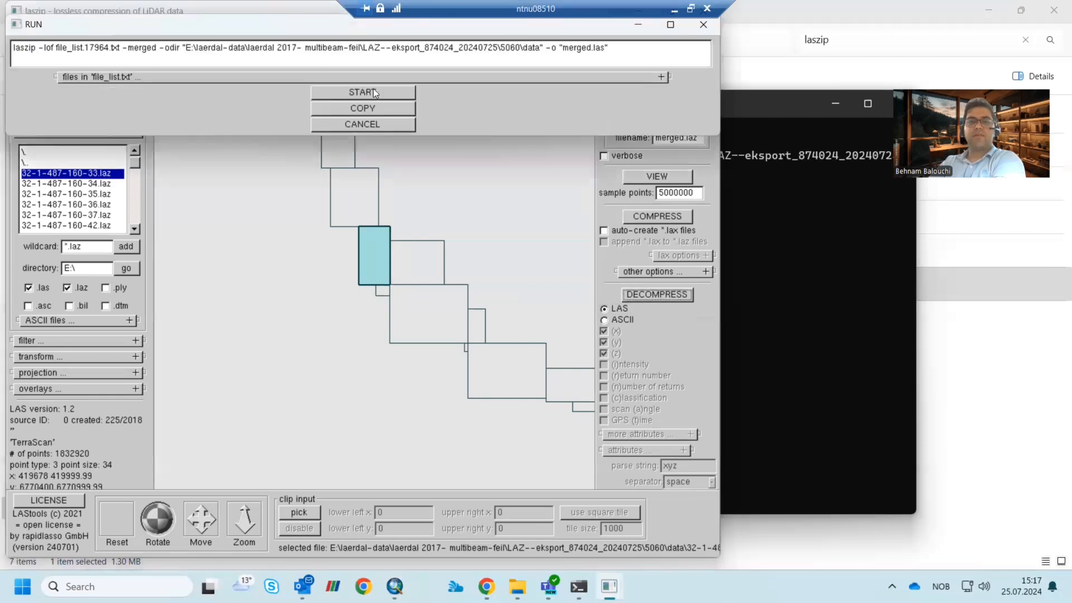
{"action": "left_click", "coordinate": [370, 91]}
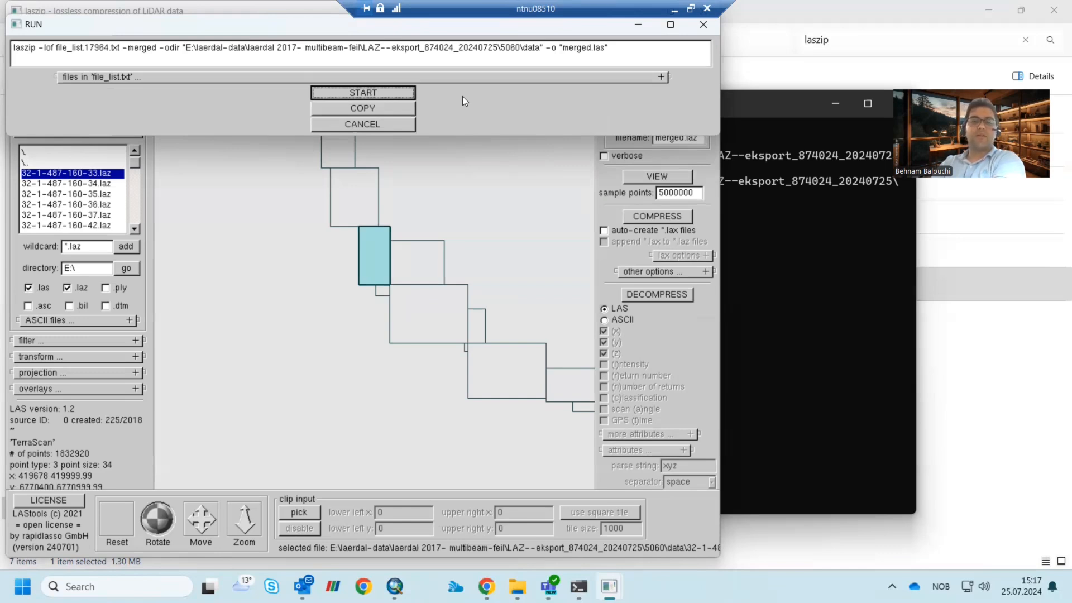
- Switch to the data folder in File Explorer and check the merged.las output file
{"action": "mouse_move", "coordinate": [517, 586]}
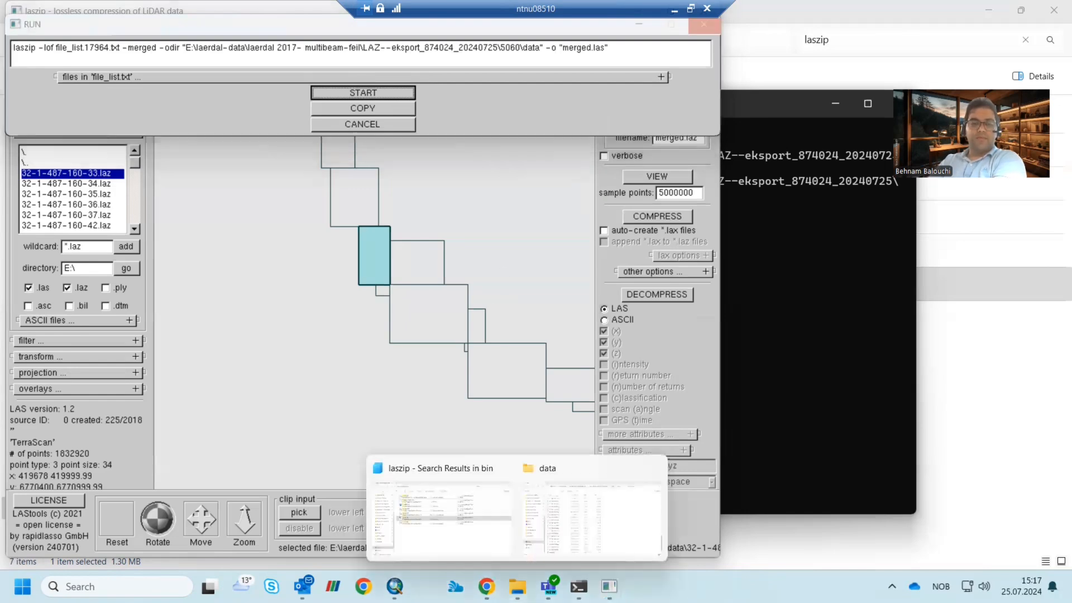
{"action": "mouse_move", "coordinate": [468, 548]}
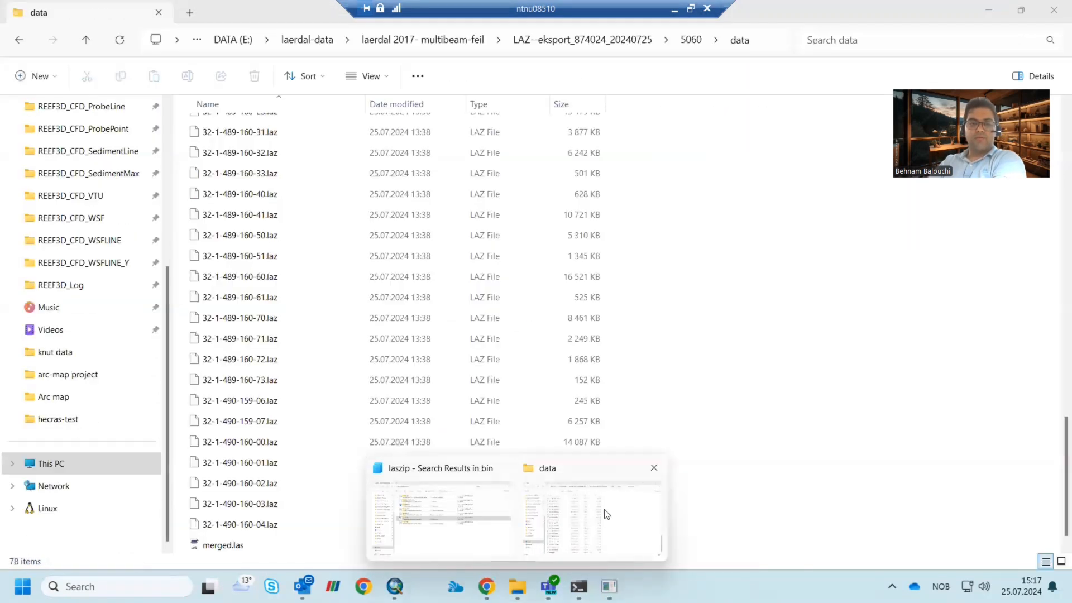
{"action": "left_click", "coordinate": [605, 511]}
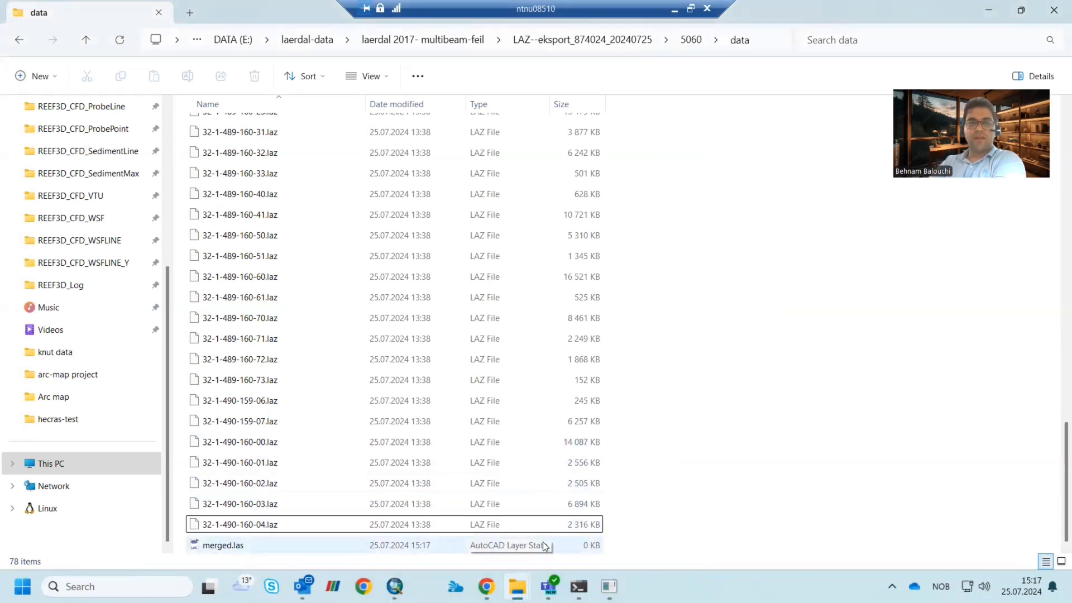
{"action": "mouse_move", "coordinate": [609, 586]}
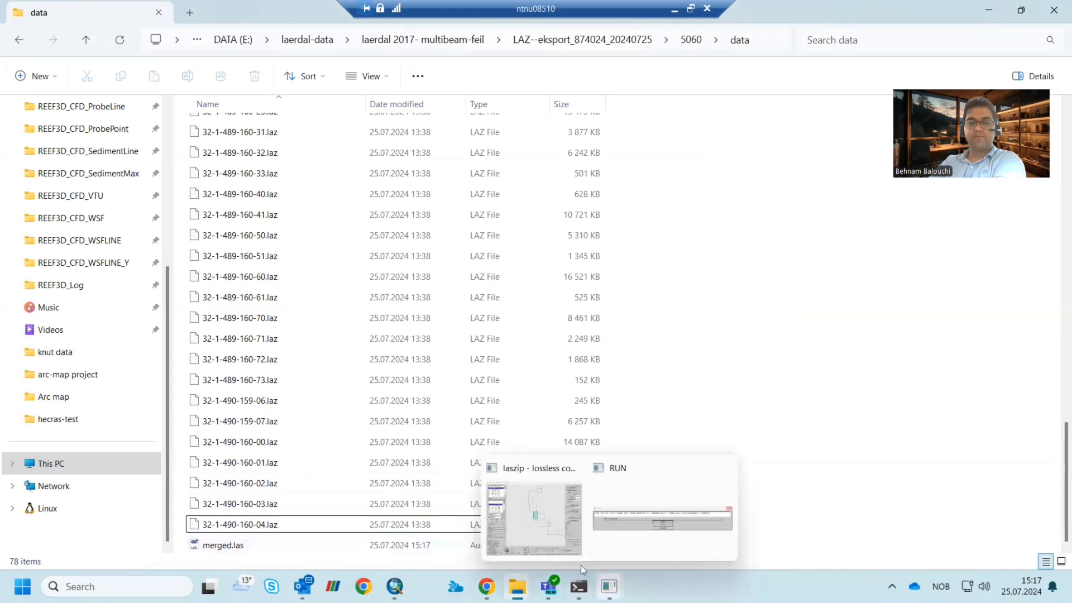